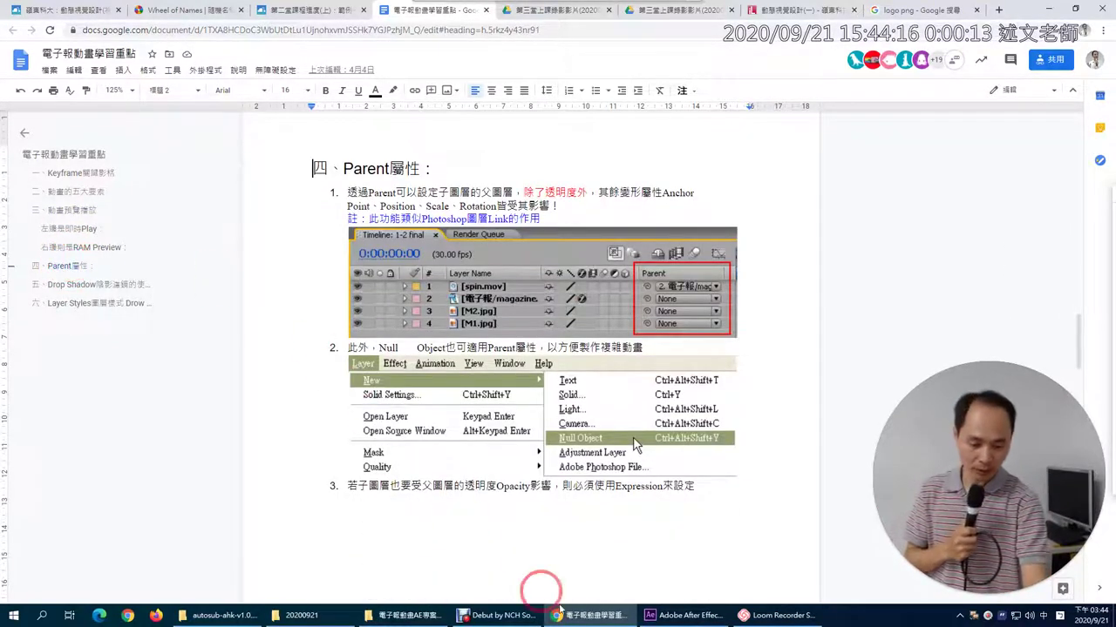
Switch to After Effects and add Strugglin_Artist_CGirl_HD.mp4 to Comp 2 over the Daily News newspaper.
{"action": "left_click", "coordinate": [692, 617]}
{"action": "left_click", "coordinate": [624, 233]}
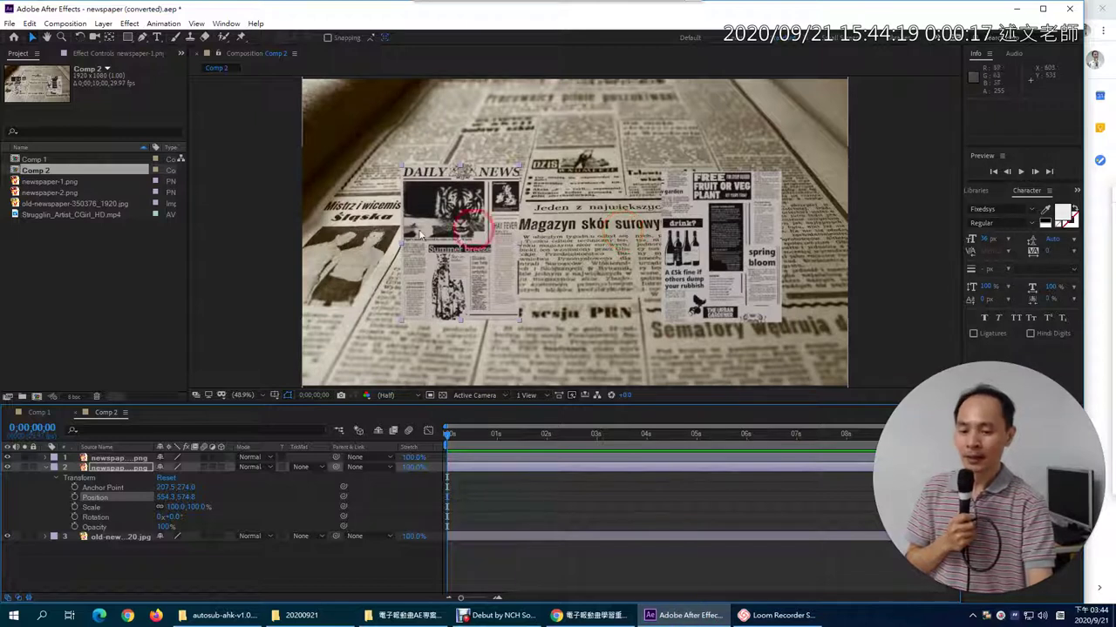
{"action": "left_click", "coordinate": [89, 216]}
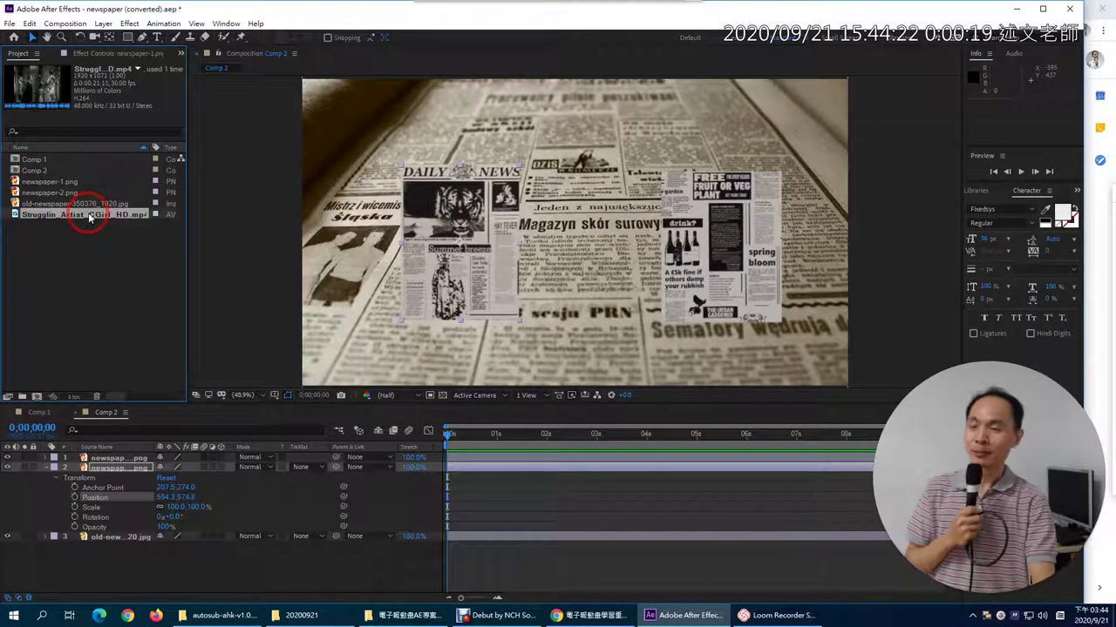
{"action": "left_click", "coordinate": [567, 241]}
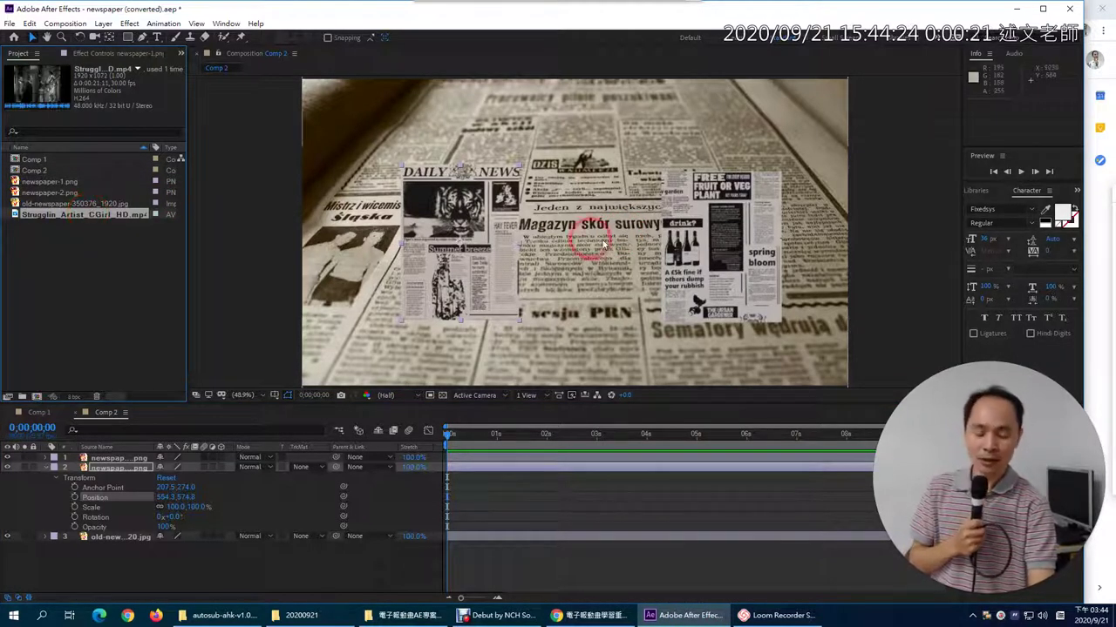
{"action": "left_click", "coordinate": [462, 198]}
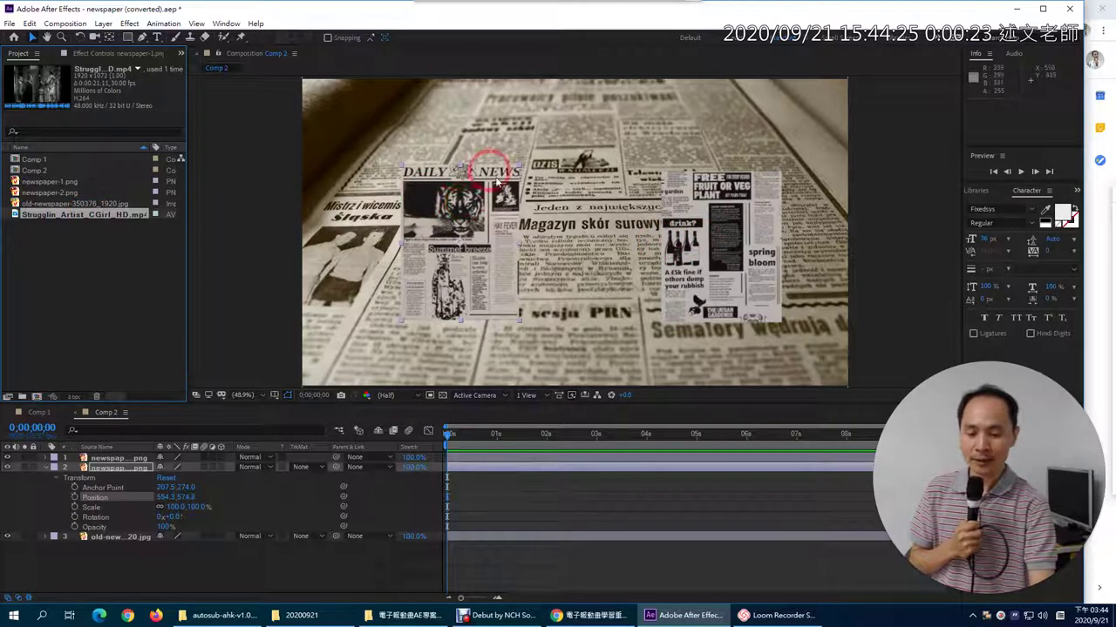
{"action": "left_click", "coordinate": [106, 214]}
{"action": "left_click_drag", "start_coordinate": [105, 214], "coordinate": [490, 231]}
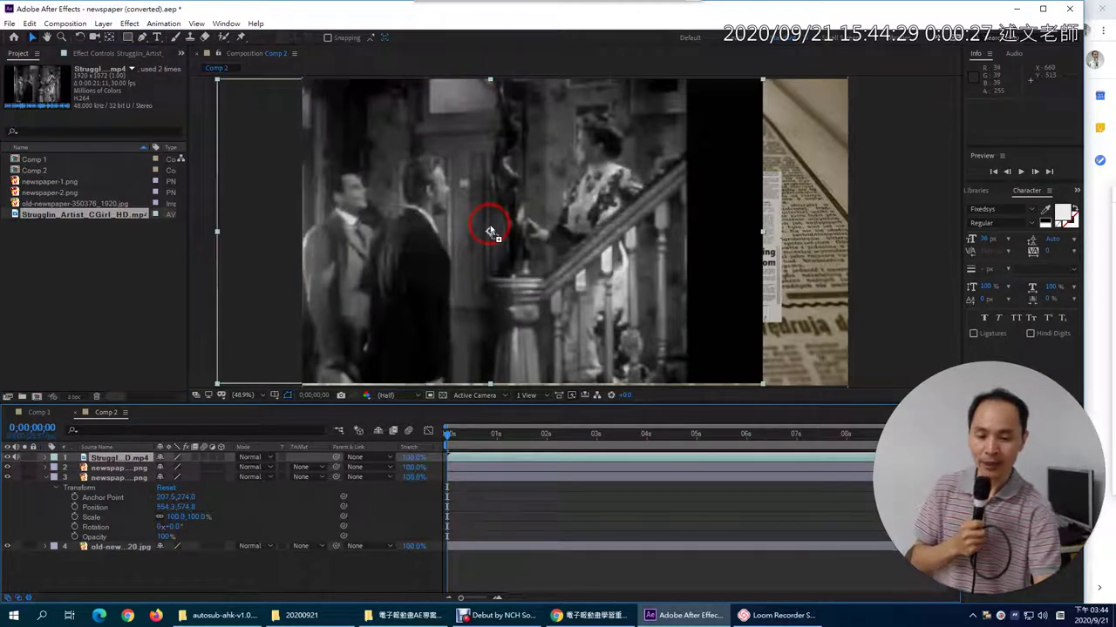
Shrink the video layer proportionally to about 15.7% and expand its Transform properties.
{"action": "key", "text": "comma"}
{"action": "key", "text": "comma"}
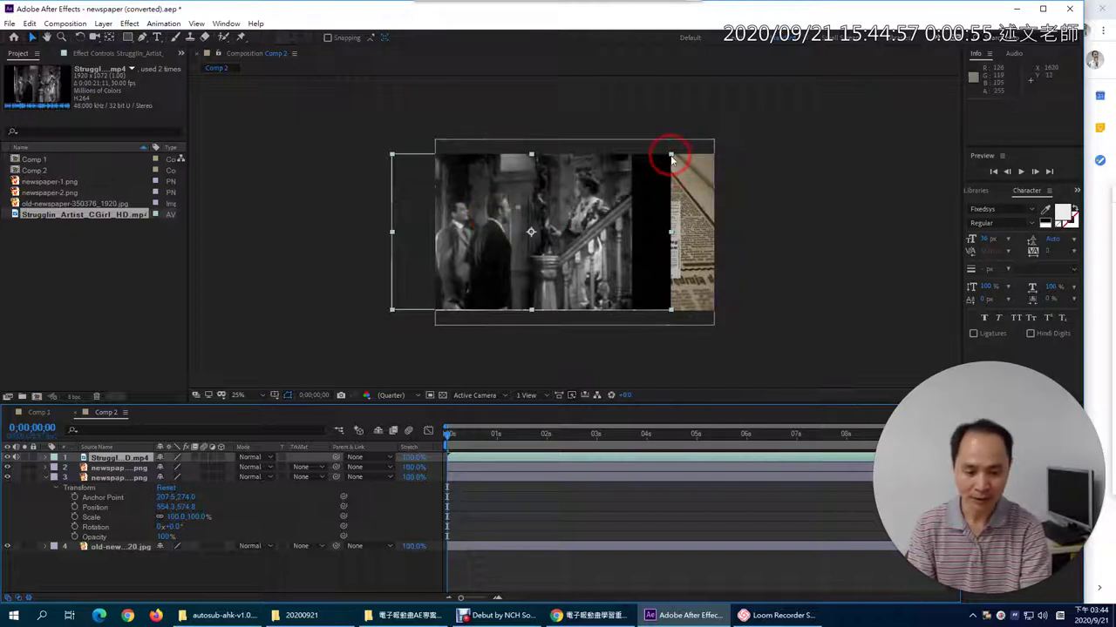
{"action": "left_click_drag", "start_coordinate": [671, 155], "coordinate": [624, 237]}
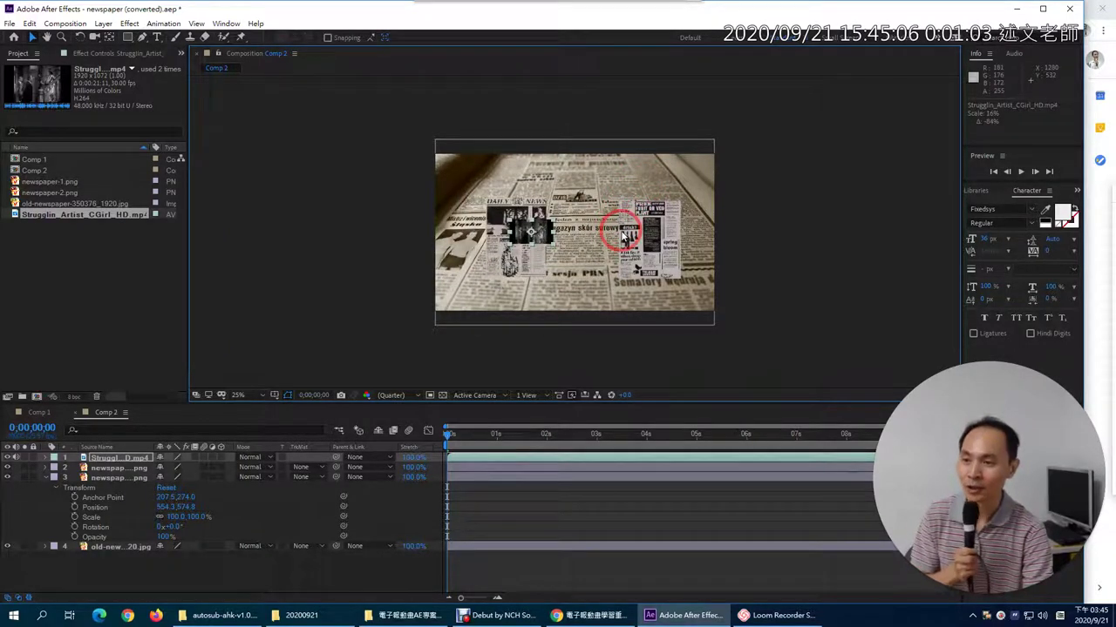
{"action": "scroll", "coordinate": [624, 235], "scroll_direction": "up", "scroll_amount": 4}
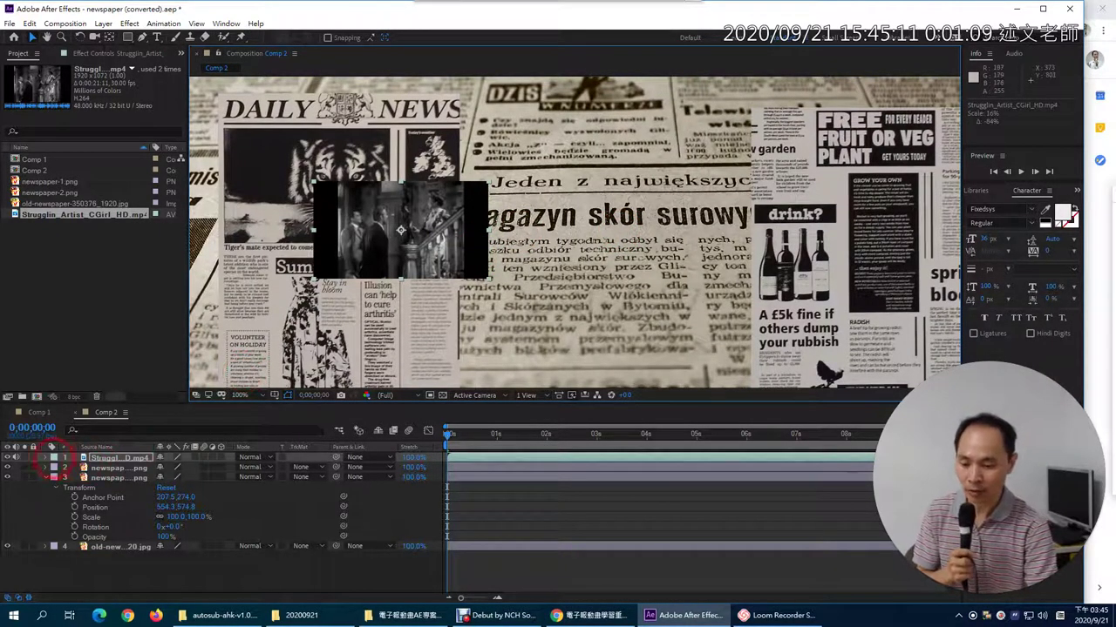
{"action": "left_click", "coordinate": [46, 459]}
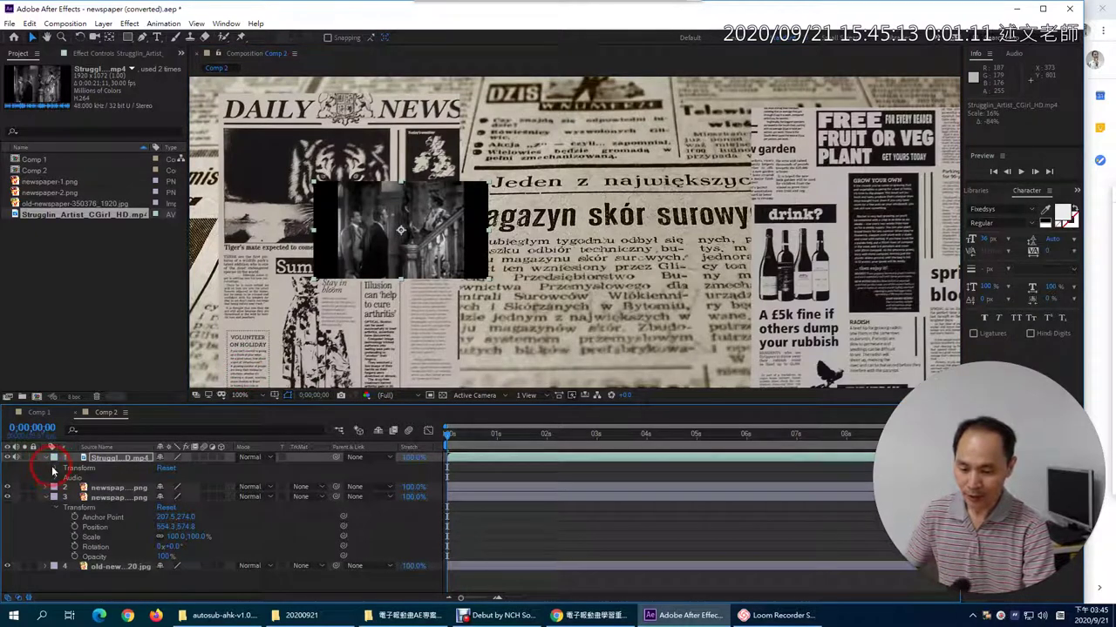
{"action": "left_click", "coordinate": [55, 468]}
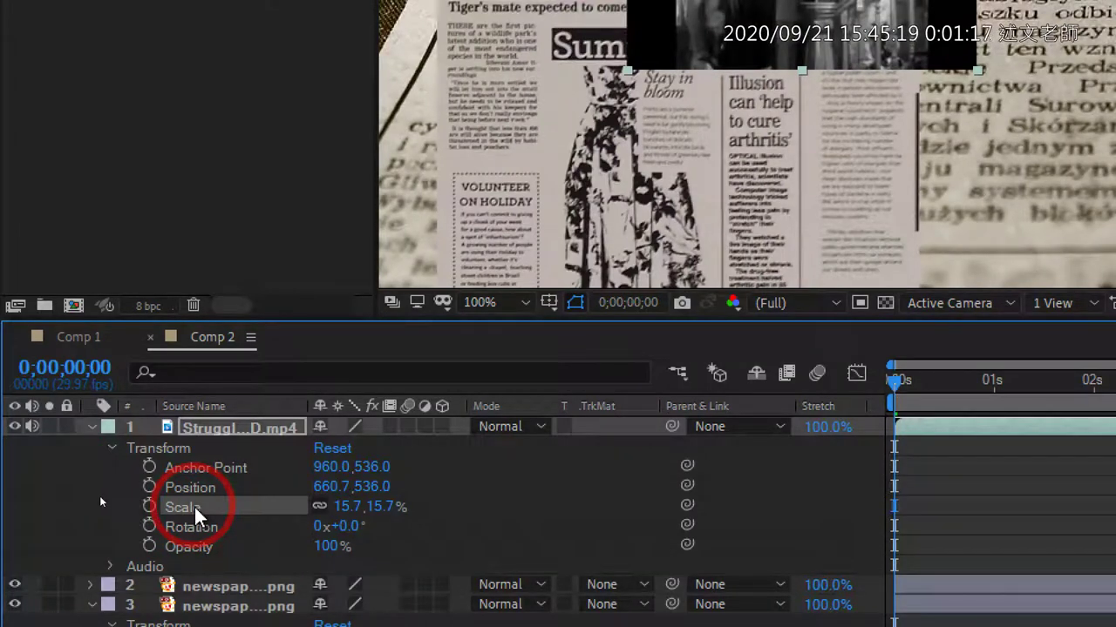
{"action": "left_click", "coordinate": [347, 507]}
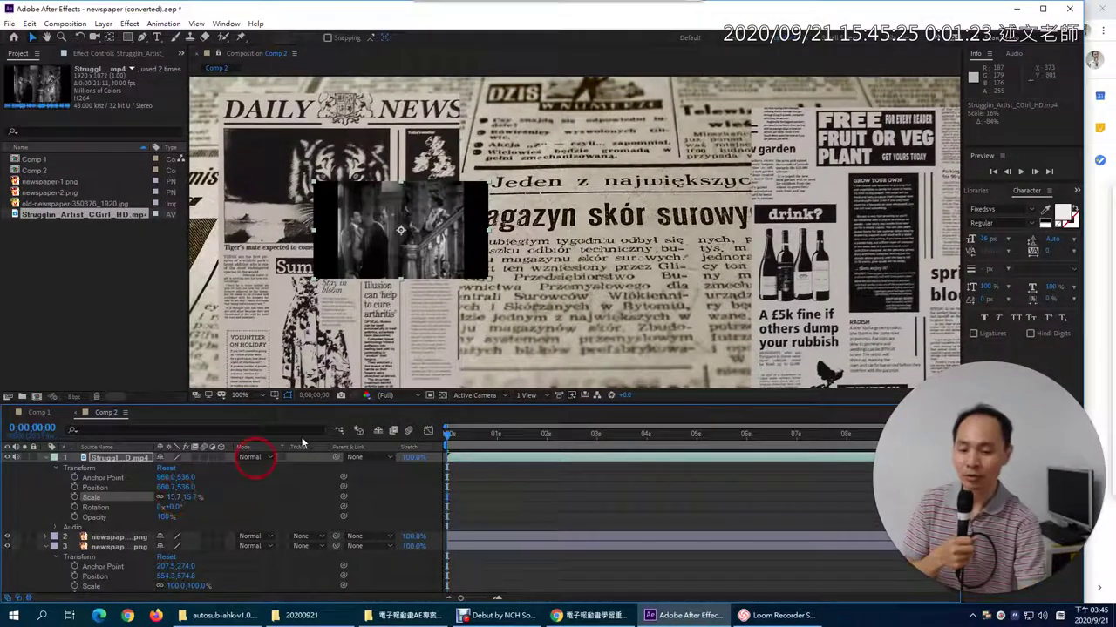
Fit the video over the Daily News tiger photo, with position about 500.7, 459 and scale about 14.7 by 18.1%.
{"action": "left_click_drag", "start_coordinate": [431, 239], "coordinate": [306, 188]}
{"action": "left_click_drag", "start_coordinate": [394, 188], "coordinate": [386, 187]}
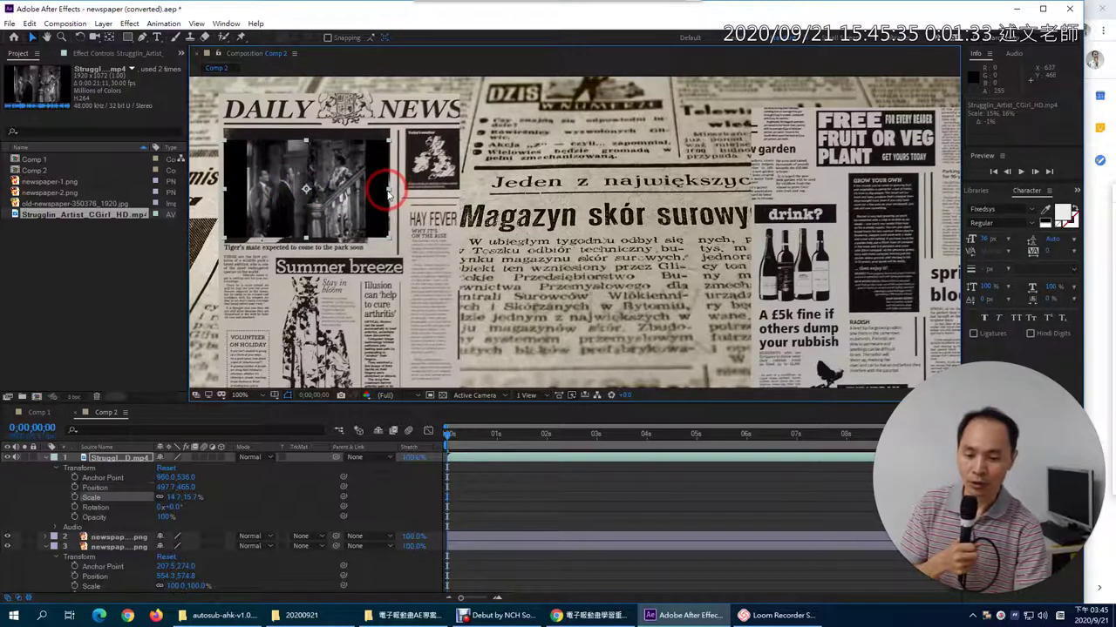
{"action": "left_click_drag", "start_coordinate": [308, 142], "coordinate": [307, 130]}
{"action": "left_click_drag", "start_coordinate": [323, 170], "coordinate": [332, 167]}
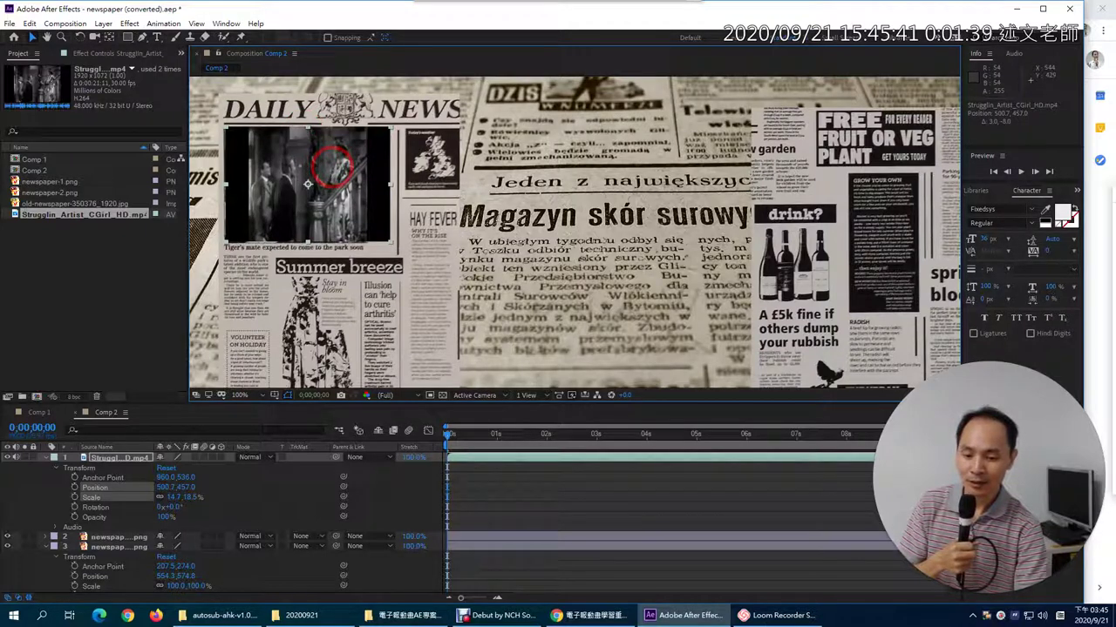
{"action": "left_click_drag", "start_coordinate": [307, 241], "coordinate": [310, 246]}
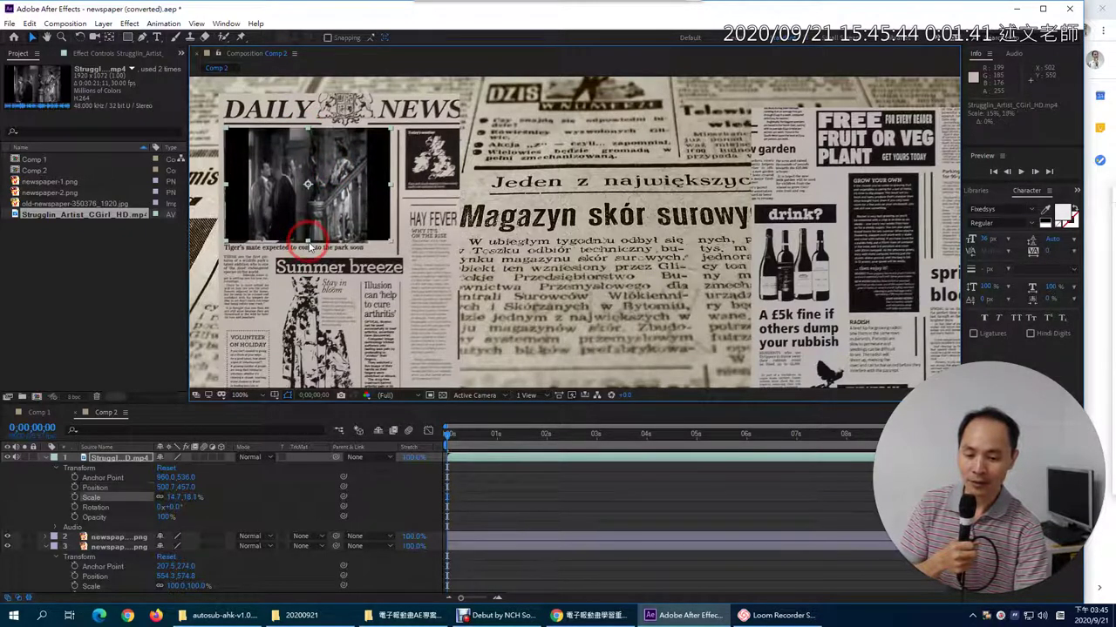
{"action": "left_click", "coordinate": [311, 201]}
{"action": "left_click_drag", "start_coordinate": [309, 199], "coordinate": [310, 200]}
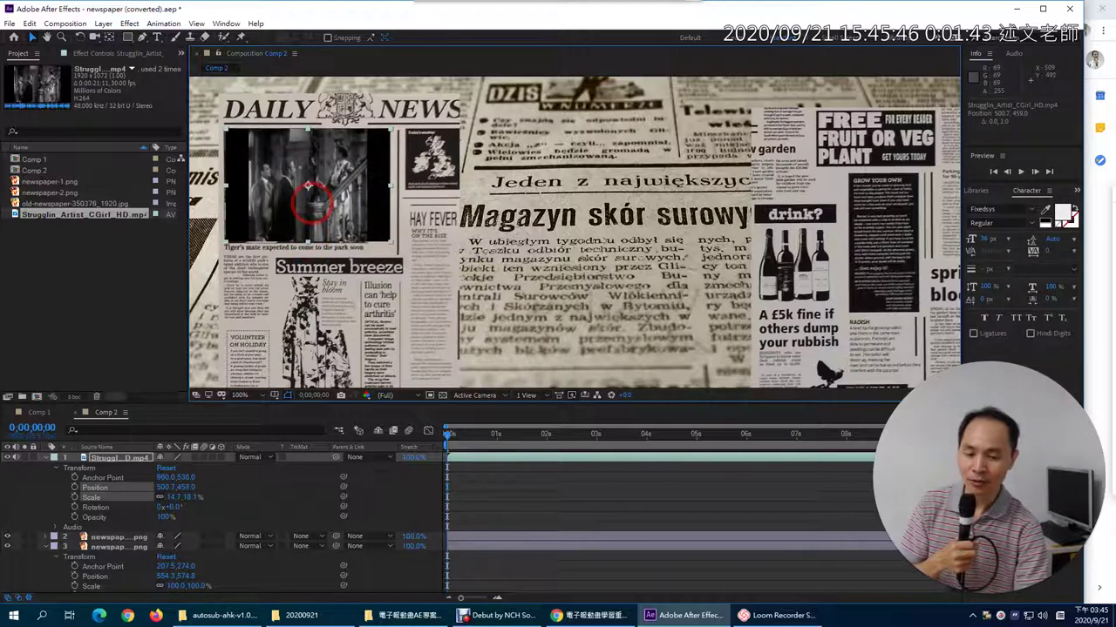
{"action": "left_click", "coordinate": [381, 237]}
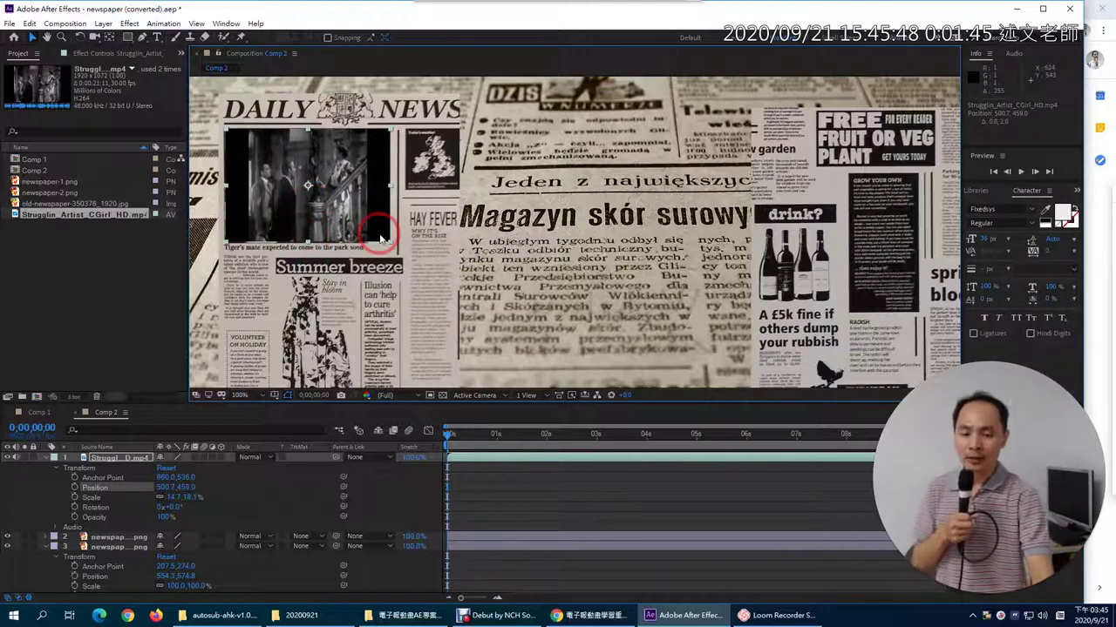
Select the Daily News newspaper layer in the composition.
{"action": "key", "text": "comma"}
{"action": "key", "text": "comma"}
{"action": "left_click", "coordinate": [474, 279]}
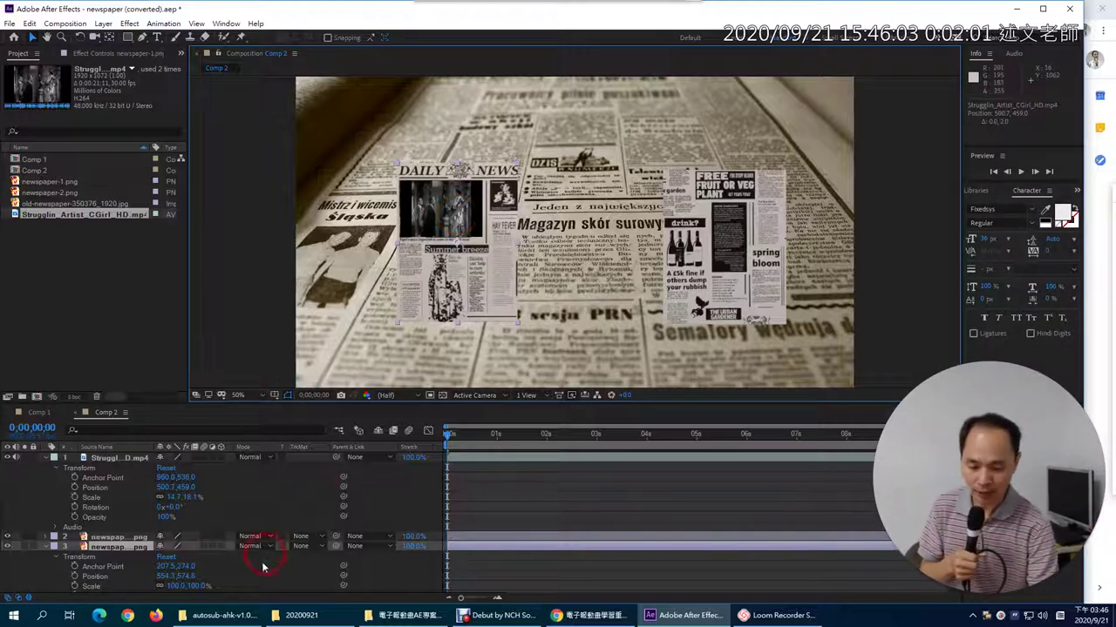
Switch to the Google Docs notes, examine the Parent section's red text on the opacity exception, and return to After Effects.
{"action": "left_click", "coordinate": [577, 615]}
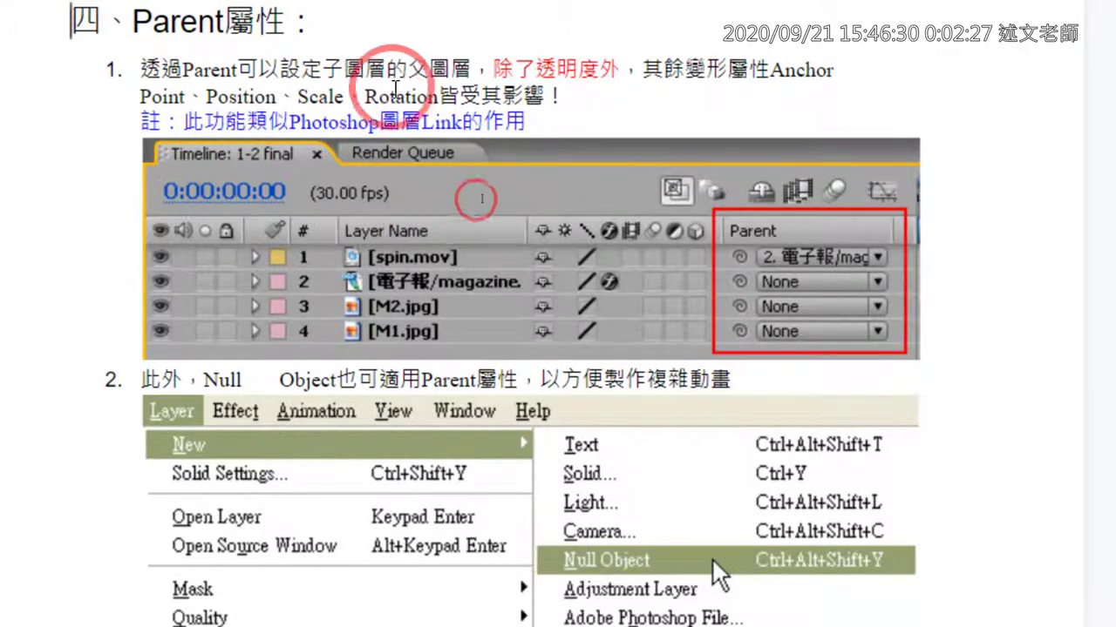
{"action": "scroll", "coordinate": [418, 83], "scroll_direction": "up", "scroll_amount": 1}
{"action": "left_click_drag", "start_coordinate": [488, 104], "coordinate": [633, 105]}
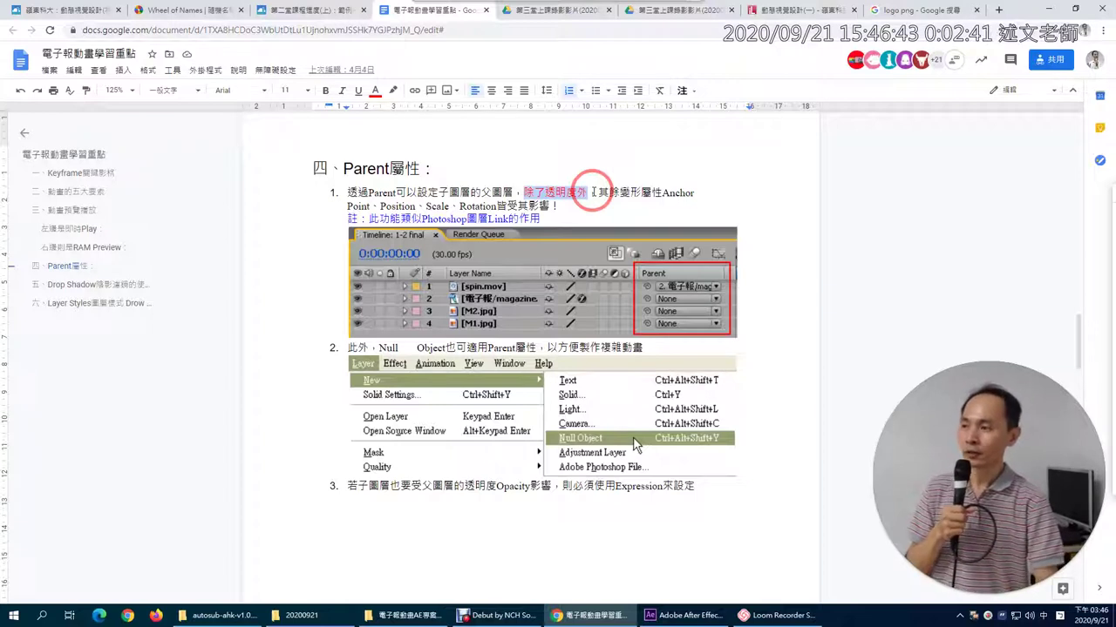
{"action": "left_click", "coordinate": [592, 192]}
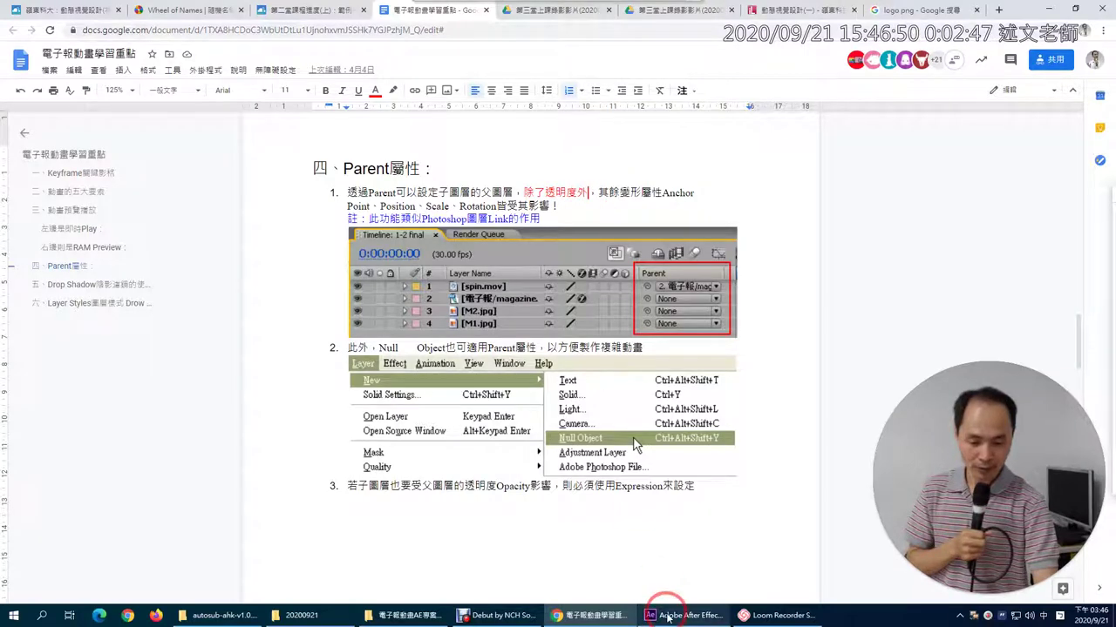
{"action": "left_click", "coordinate": [662, 614]}
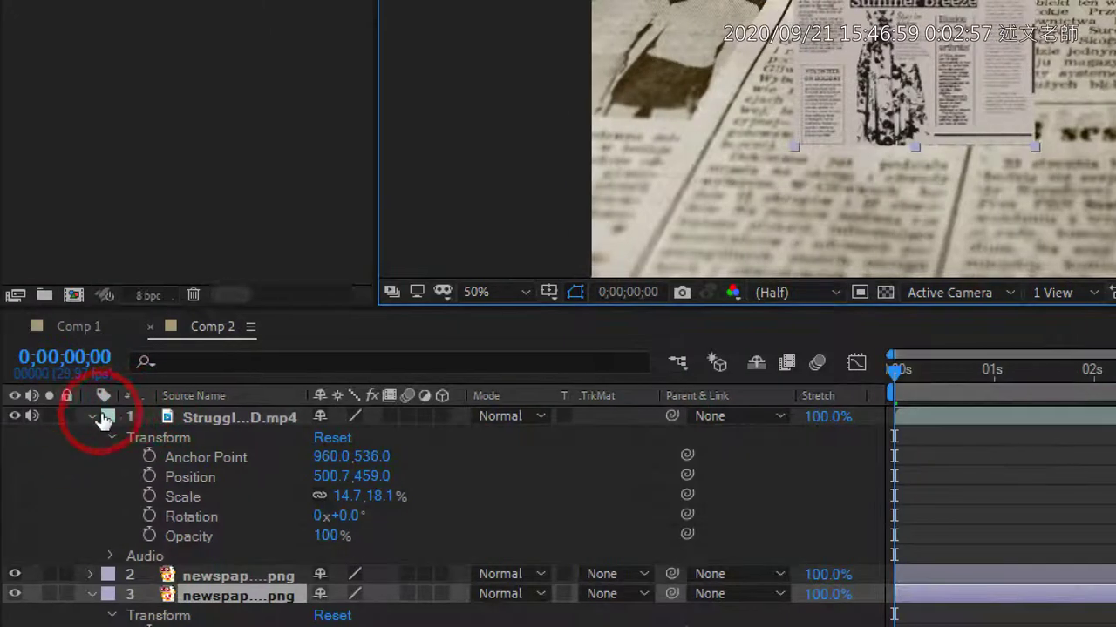
Collapse the video layer's properties and set newspaper-2.png as the video layer's parent.
{"action": "left_click", "coordinate": [54, 418]}
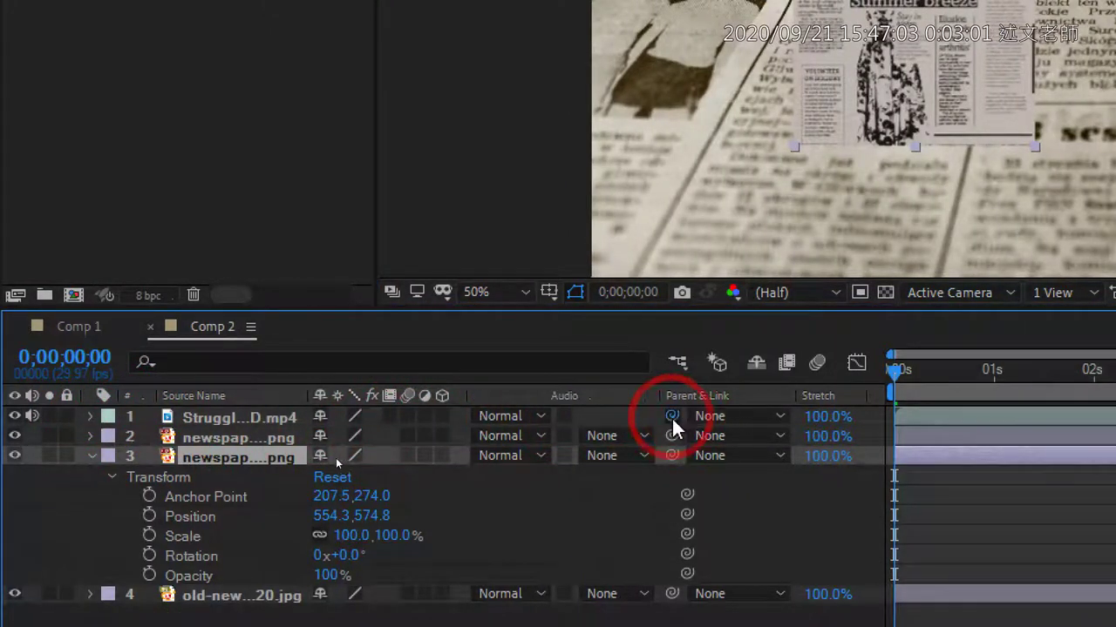
{"action": "left_click_drag", "start_coordinate": [671, 419], "coordinate": [264, 440]}
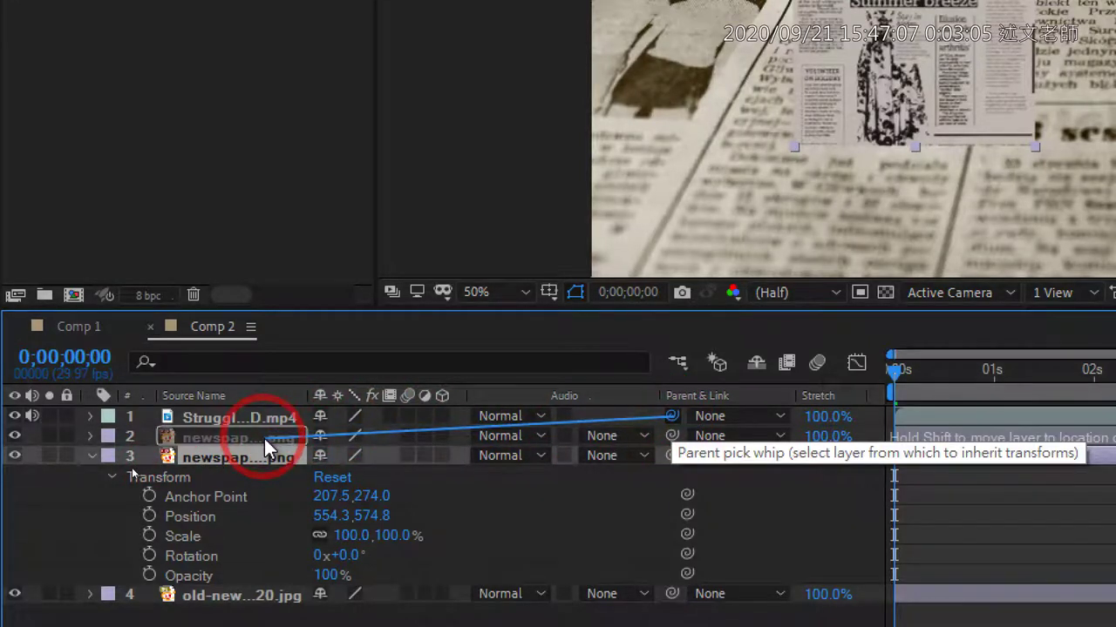
{"action": "left_click_drag", "start_coordinate": [264, 438], "coordinate": [264, 438]}
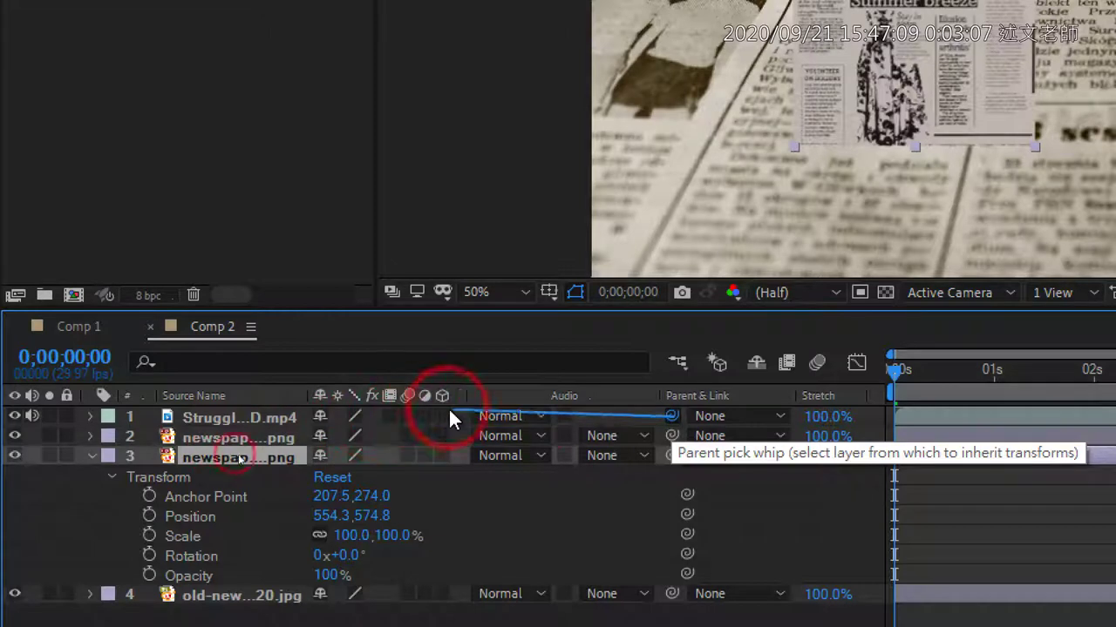
{"action": "left_click", "coordinate": [780, 419]}
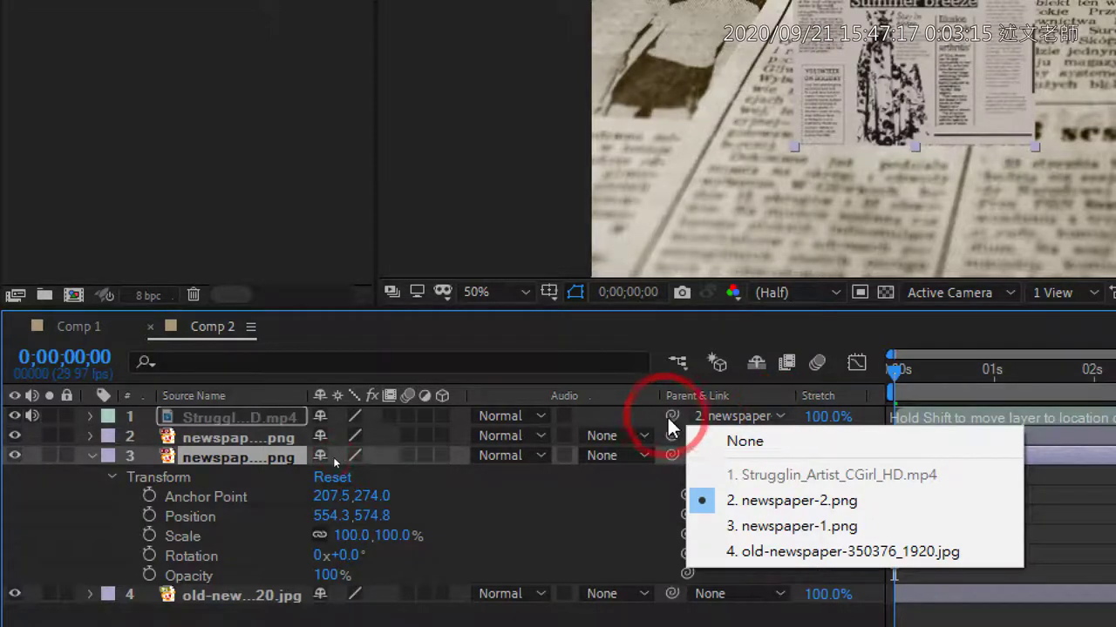
{"action": "left_click_drag", "start_coordinate": [671, 417], "coordinate": [242, 444]}
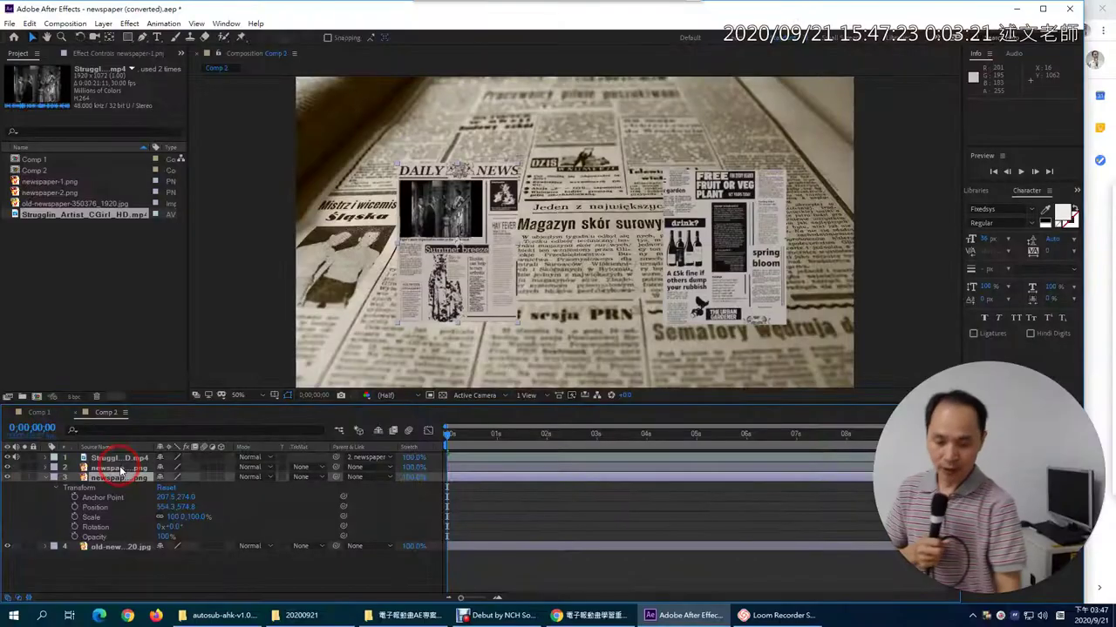
Place newspaper-1.png above newspaper-2.png in the layer order and parent the video layer to newspaper-1.png.
{"action": "left_click", "coordinate": [120, 468]}
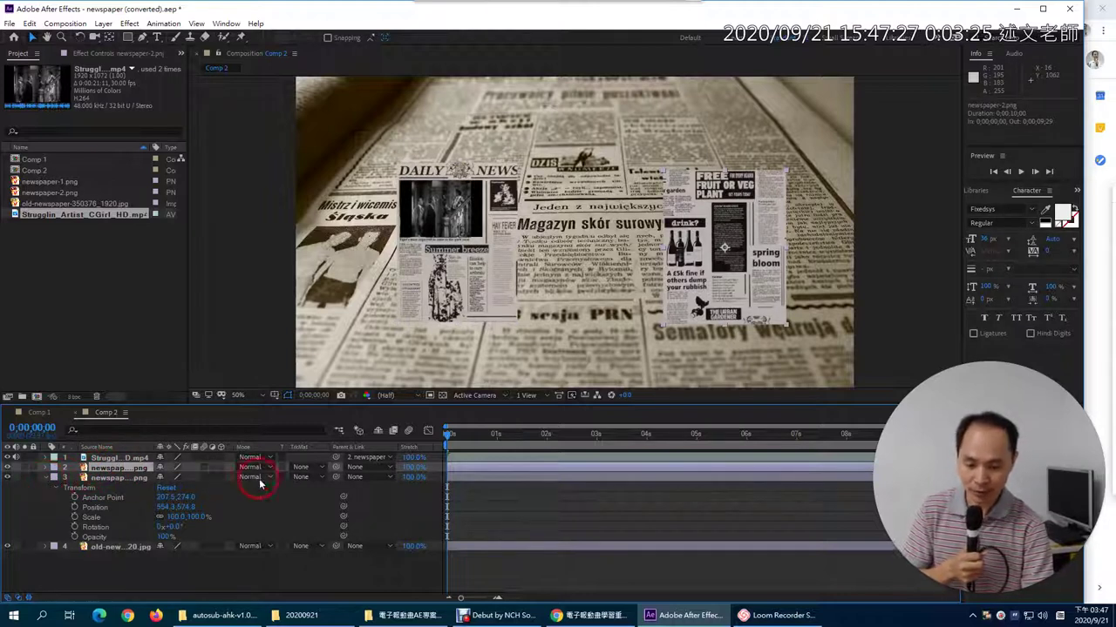
{"action": "left_click_drag", "start_coordinate": [337, 460], "coordinate": [99, 468]}
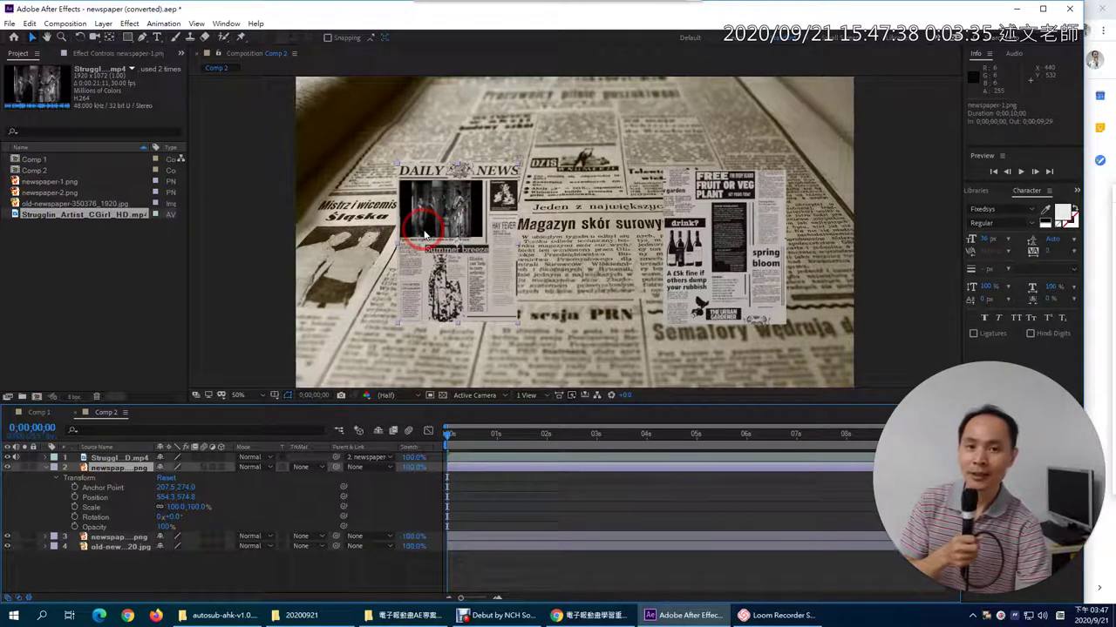
{"action": "left_click", "coordinate": [142, 470]}
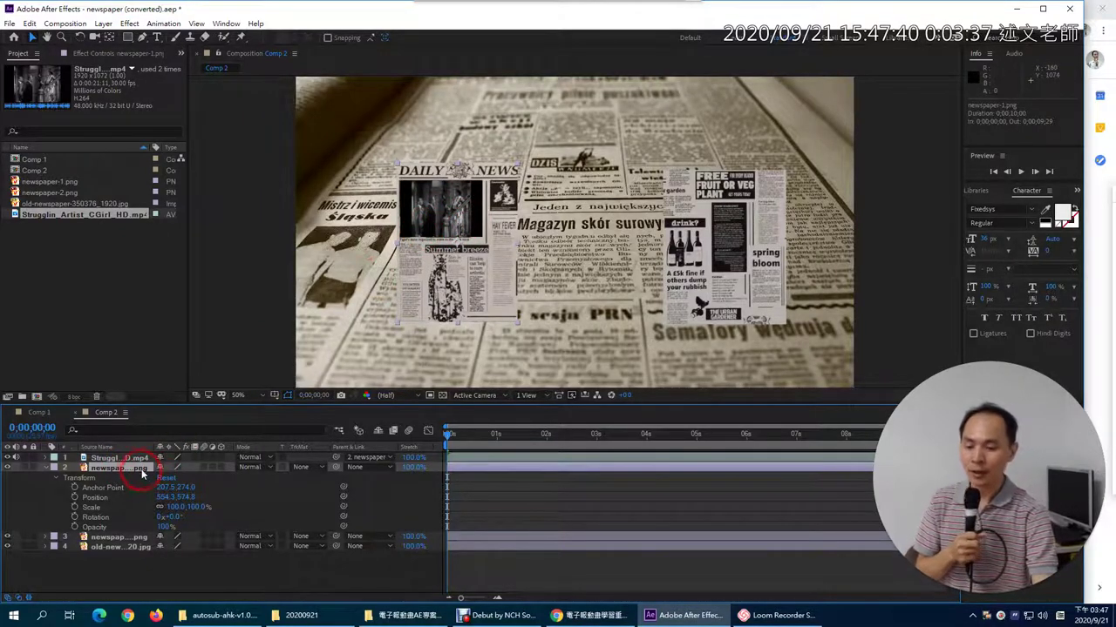
Move the newspaper-1.png layer outside the frame's left edge, to about position -310, 641.
{"action": "left_click", "coordinate": [311, 409]}
{"action": "left_click_drag", "start_coordinate": [488, 289], "coordinate": [445, 235]}
{"action": "key", "text": "comma"}
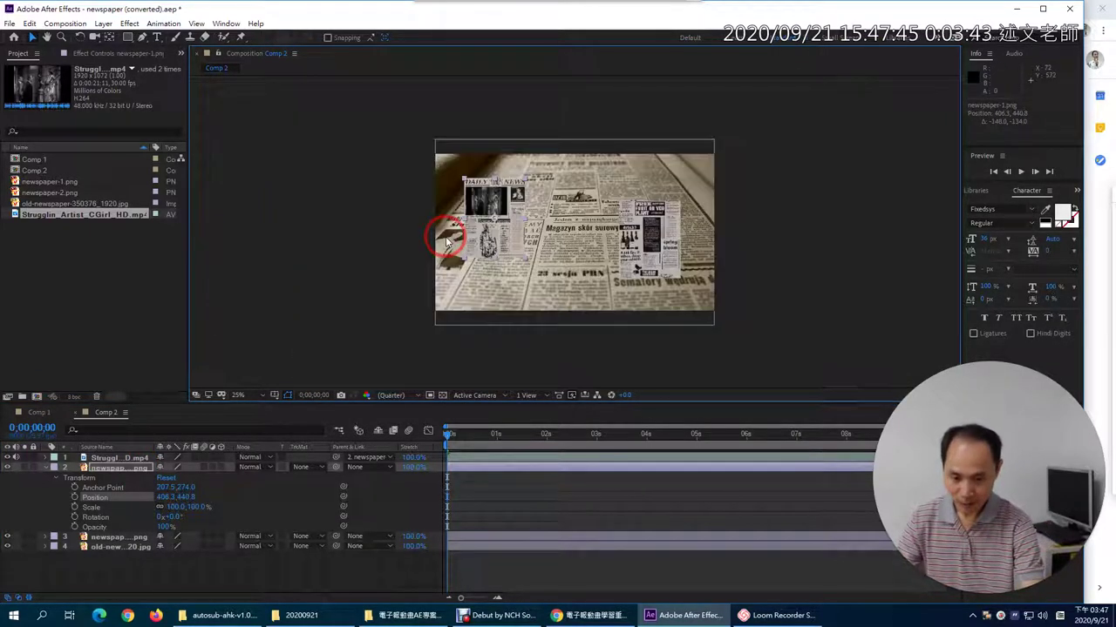
{"action": "left_click_drag", "start_coordinate": [506, 237], "coordinate": [391, 247]}
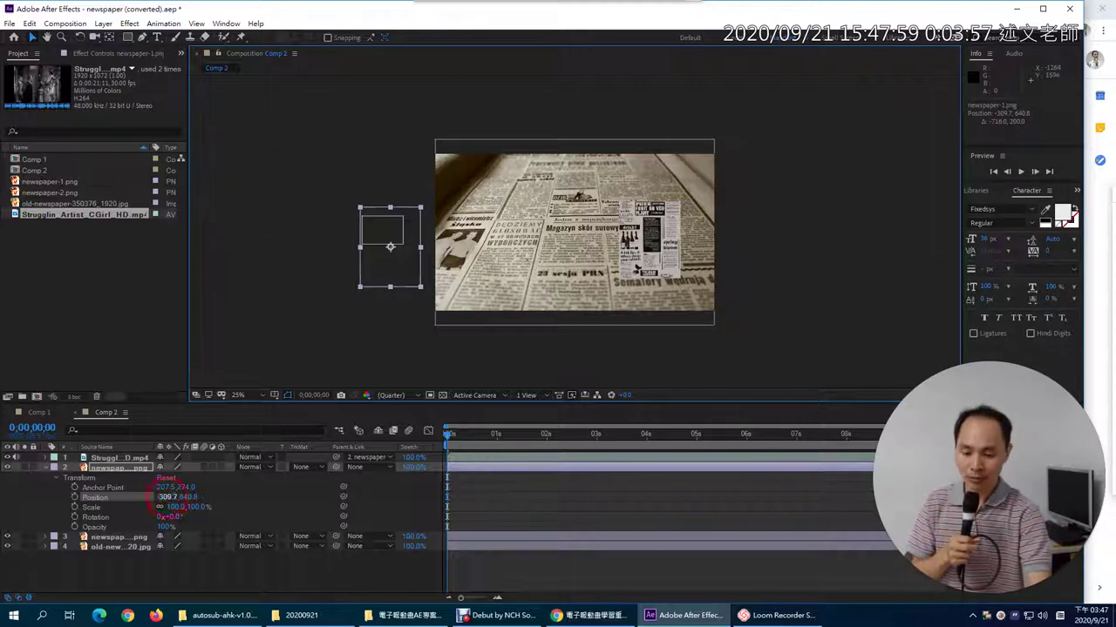
Add starting Position, Rotation and Scale keyframes to newspaper-1.png at 0 seconds.
{"action": "left_click", "coordinate": [75, 497]}
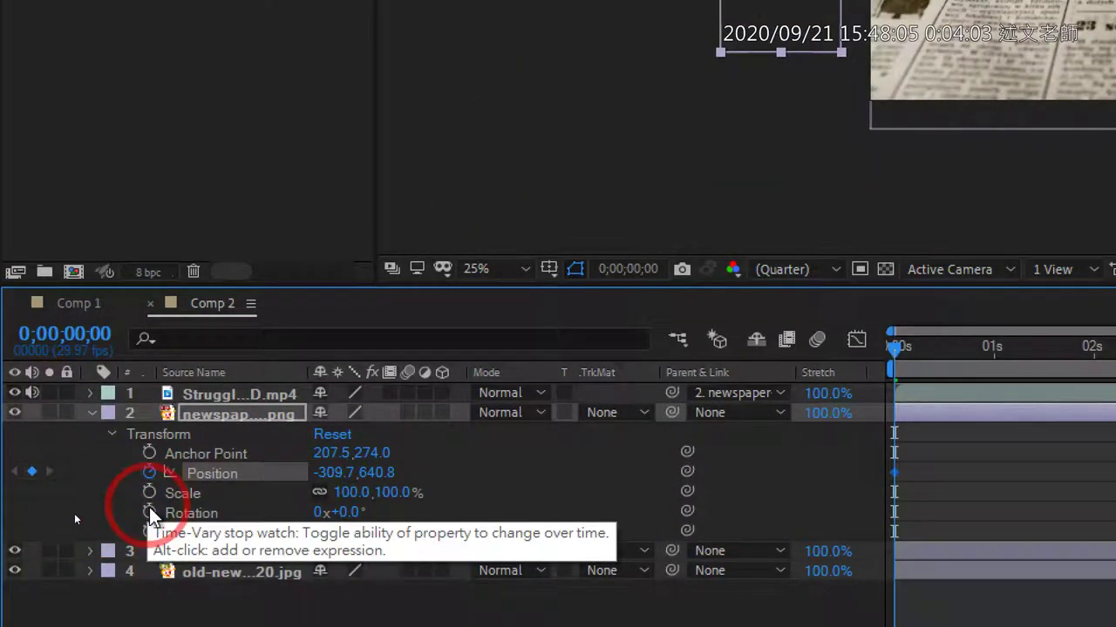
{"action": "left_click", "coordinate": [149, 513]}
{"action": "left_click", "coordinate": [149, 493]}
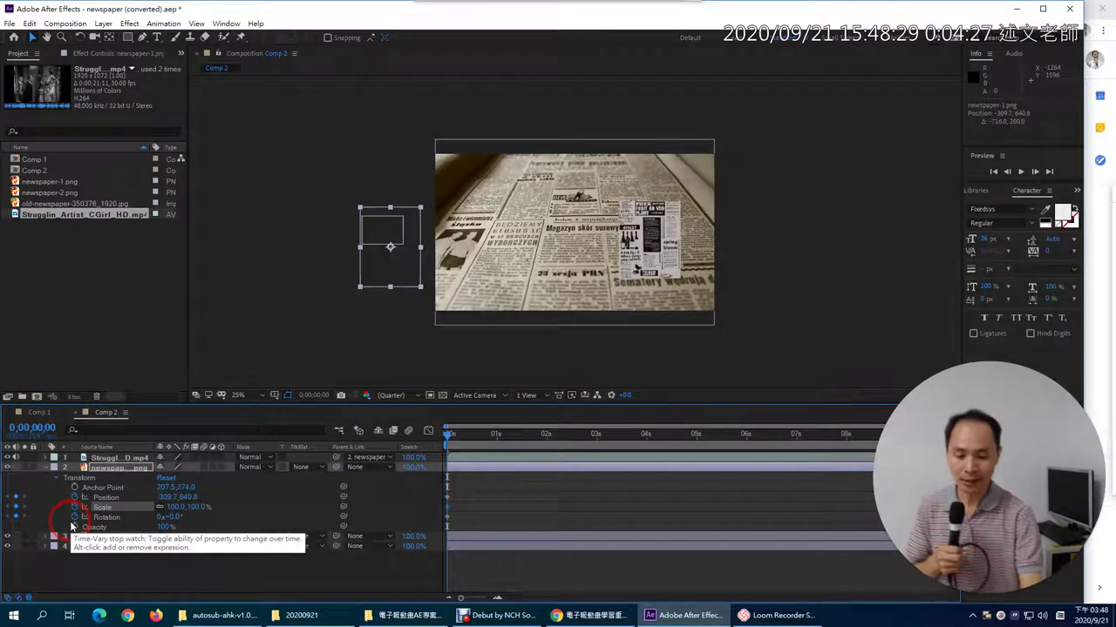
At 2 seconds, move newspaper-1.png into the frame to about position 614, 589 and enlarge it to about 169%.
{"action": "left_click_drag", "start_coordinate": [475, 486], "coordinate": [437, 528]}
{"action": "left_click_drag", "start_coordinate": [446, 435], "coordinate": [546, 445]}
{"action": "left_click_drag", "start_coordinate": [455, 273], "coordinate": [498, 247]}
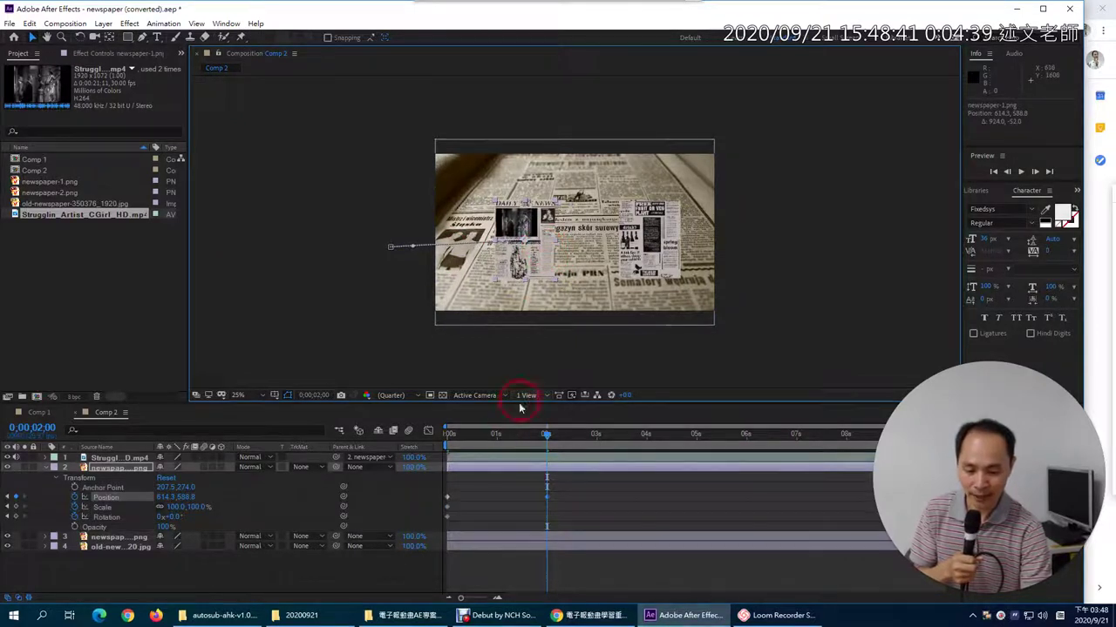
{"action": "left_click", "coordinate": [175, 507]}
{"action": "left_click_drag", "start_coordinate": [167, 507], "coordinate": [211, 508]}
{"action": "left_click", "coordinate": [547, 434]}
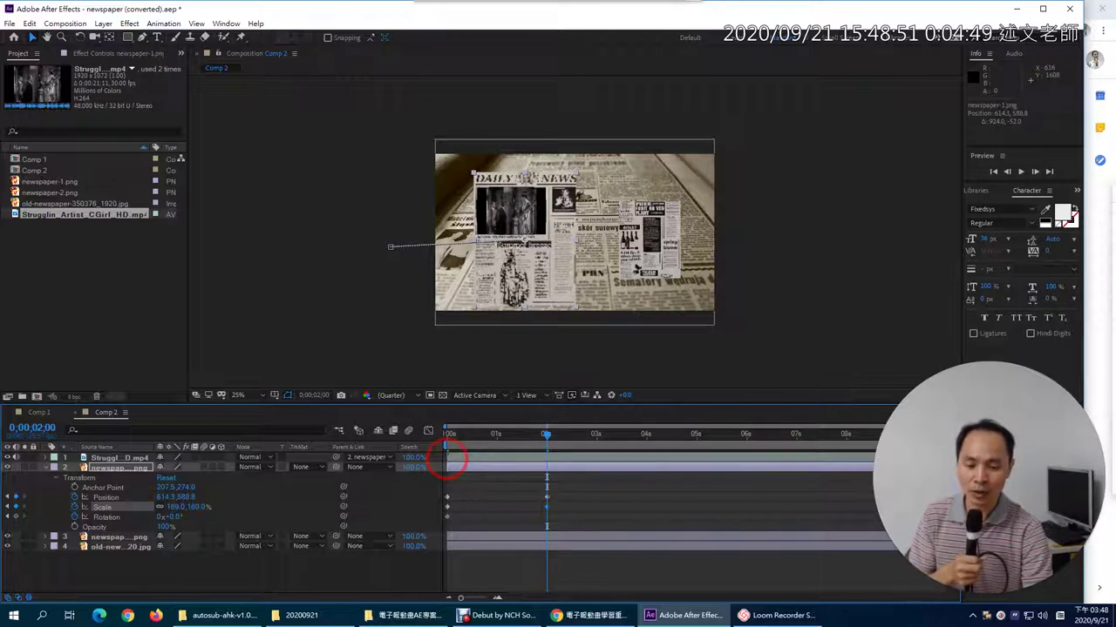
{"action": "left_click", "coordinate": [473, 512]}
{"action": "left_click", "coordinate": [488, 343]}
{"action": "left_click", "coordinate": [496, 500]}
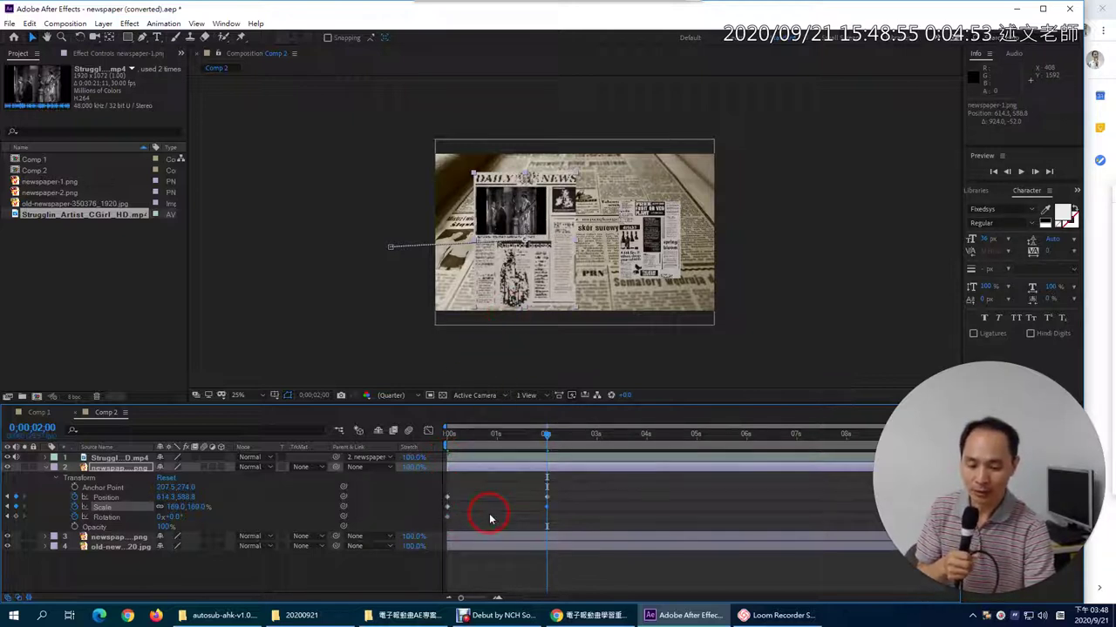
{"action": "left_click", "coordinate": [436, 514]}
{"action": "left_click", "coordinate": [131, 523]}
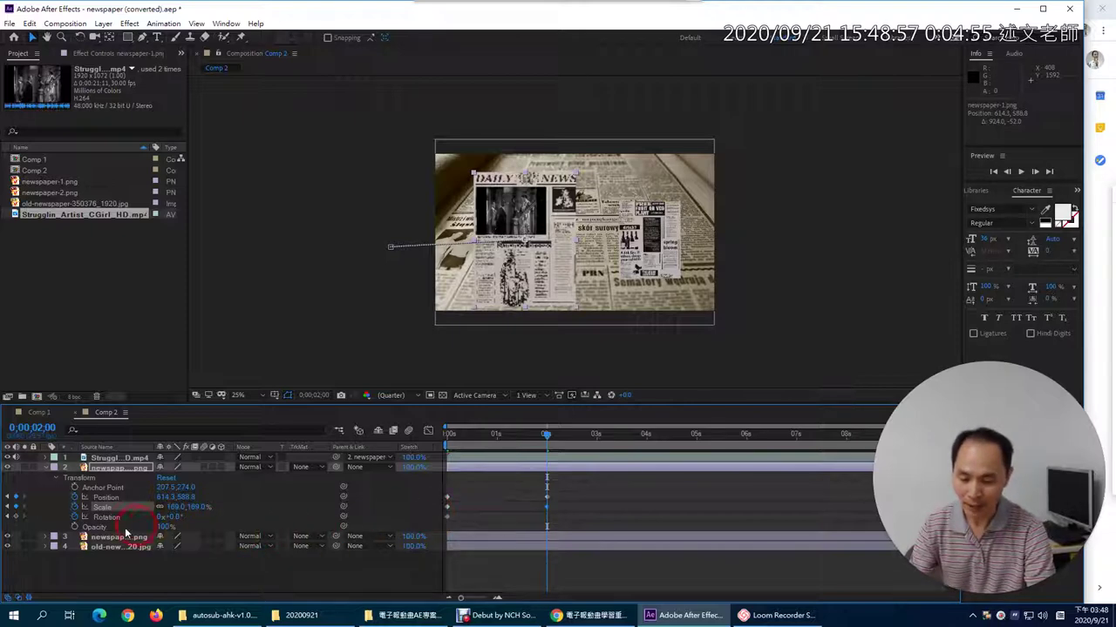
{"action": "left_click", "coordinate": [13, 523]}
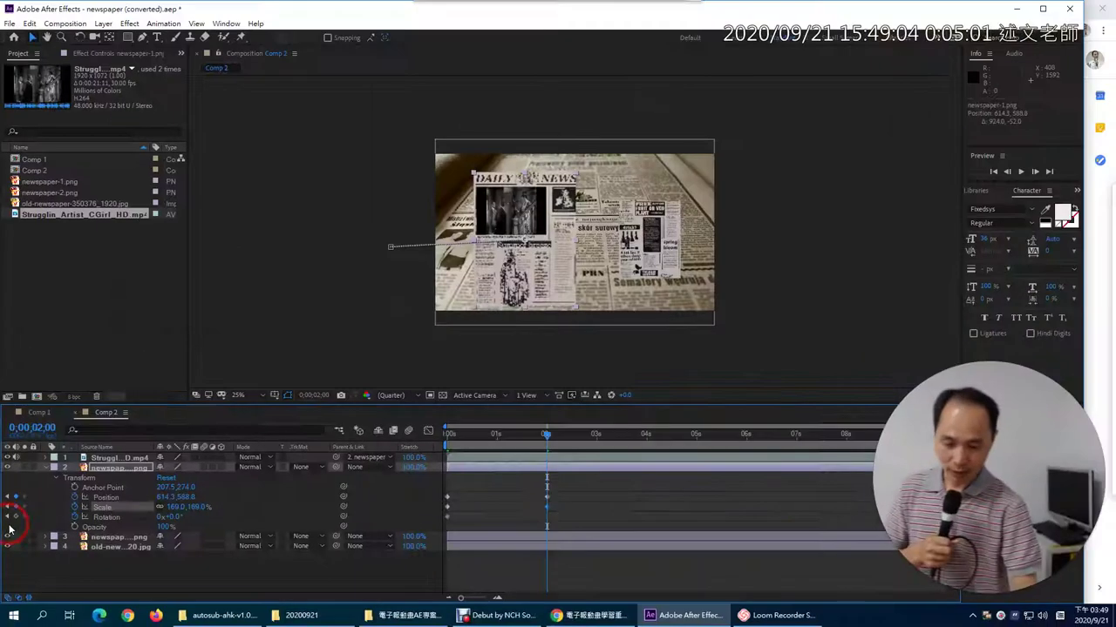
Set newspaper-1.png's Rotation to one full revolution (1x+0.0°) at 2 seconds.
{"action": "left_click", "coordinate": [162, 517]}
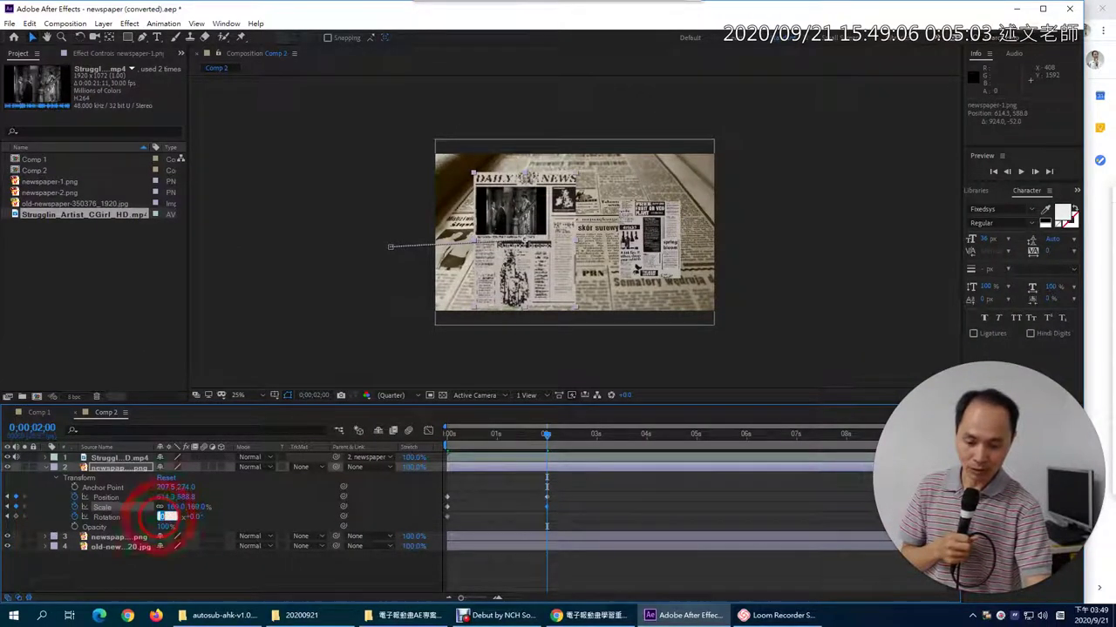
{"action": "type", "text": "1"}
{"action": "key", "text": "Return"}
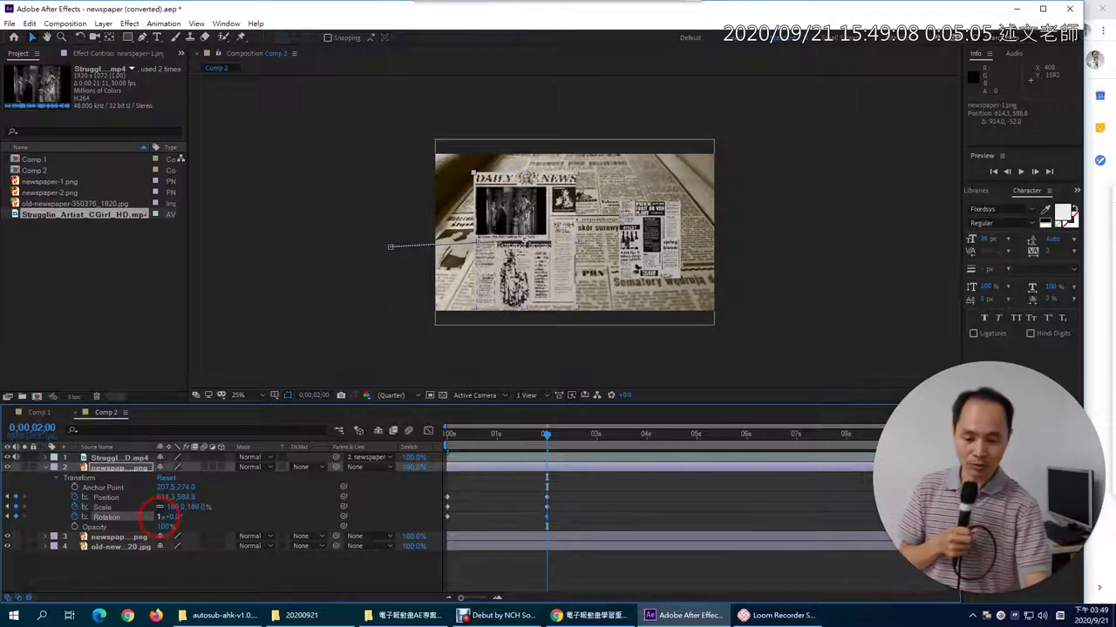
Preview newspaper-1.png's entry from 0 to just past 2 seconds, inspect the embedded video up close, and return to the start.
{"action": "left_click", "coordinate": [456, 436]}
{"action": "left_click_drag", "start_coordinate": [460, 442], "coordinate": [558, 423]}
{"action": "left_click", "coordinate": [564, 203]}
{"action": "left_click", "coordinate": [511, 216]}
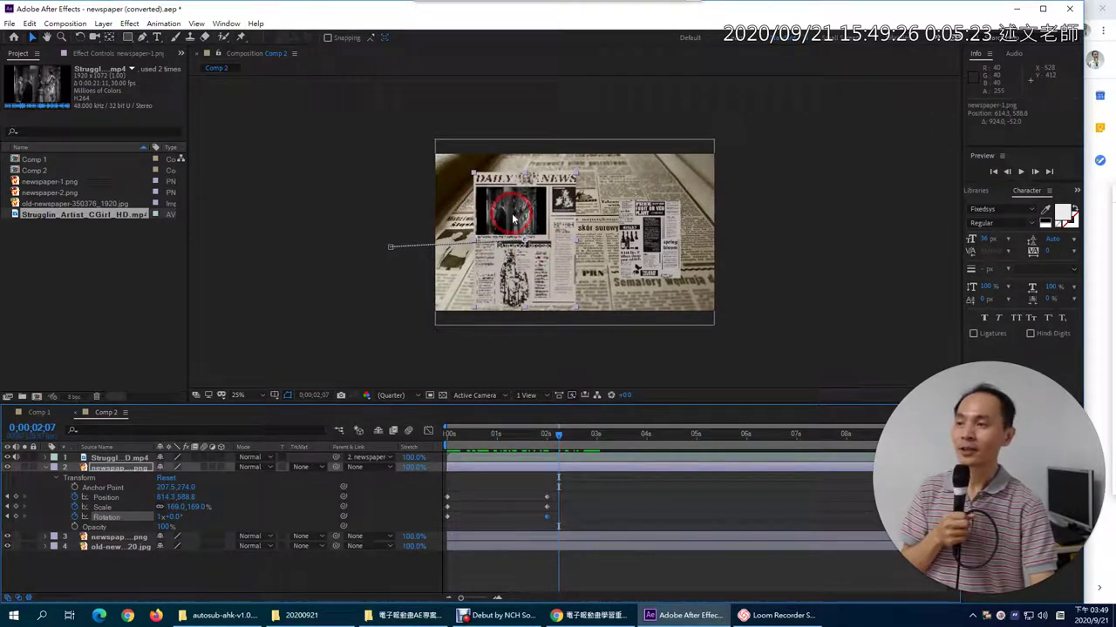
{"action": "key", "text": "period"}
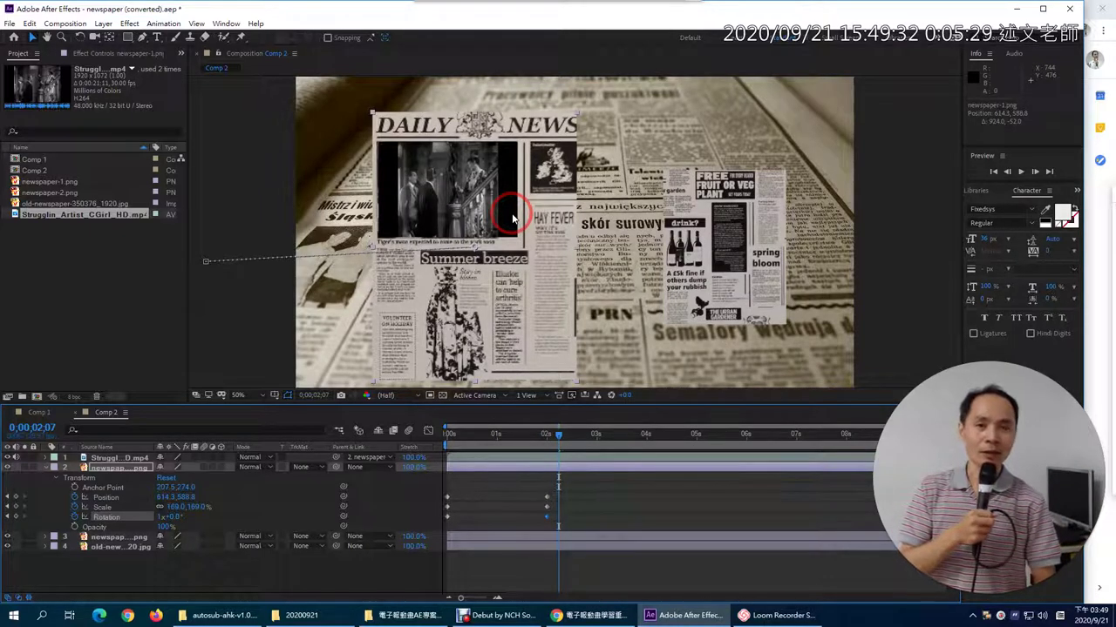
{"action": "left_click_drag", "start_coordinate": [557, 441], "coordinate": [428, 448]}
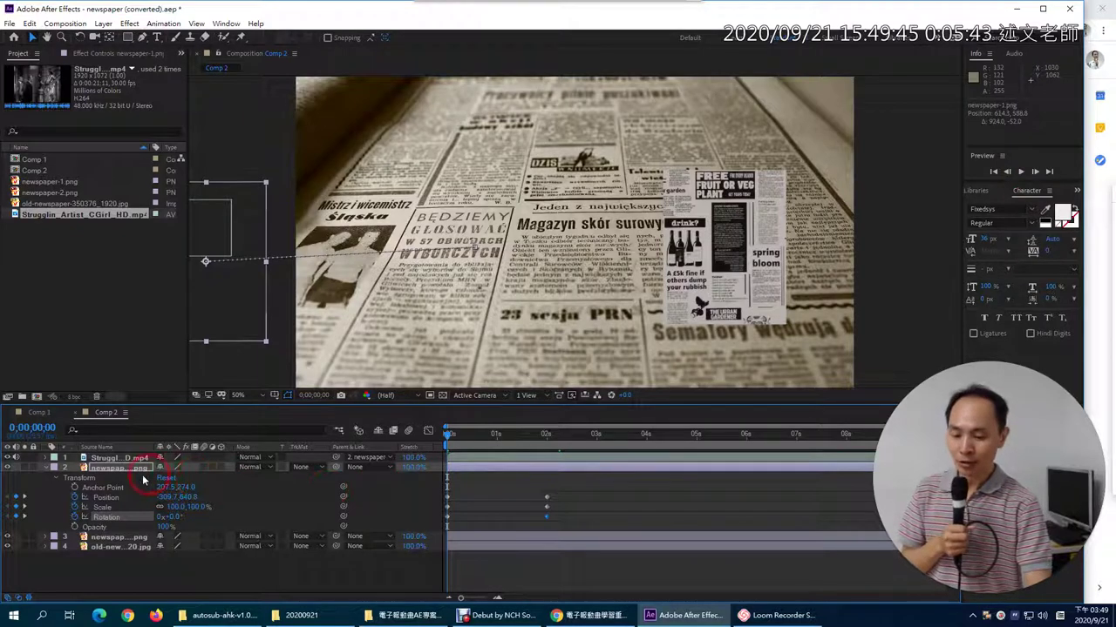
Review the video layer's parent options, then scrub from the start to check how the video moves with newspaper-1.png.
{"action": "left_click_drag", "start_coordinate": [339, 458], "coordinate": [136, 479]}
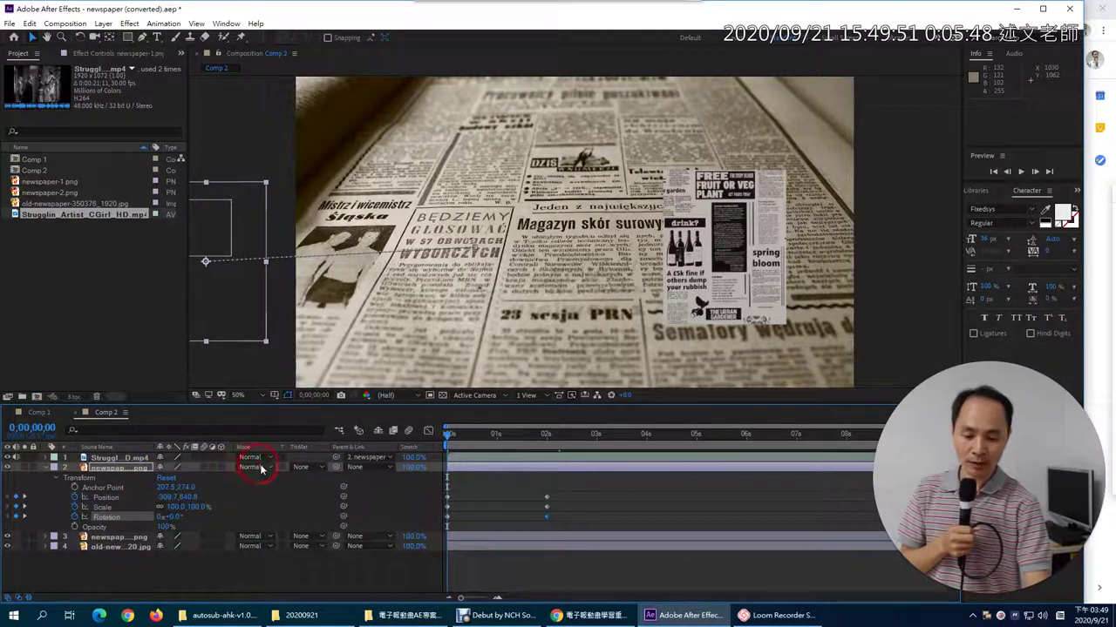
{"action": "left_click", "coordinate": [367, 457]}
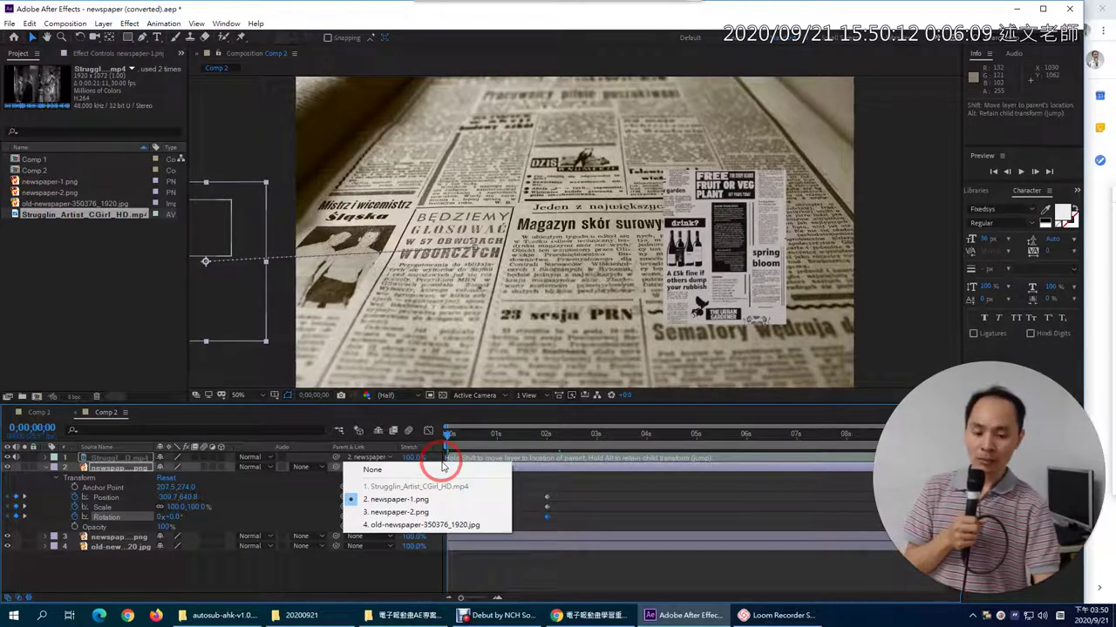
{"action": "left_click_drag", "start_coordinate": [482, 431], "coordinate": [436, 443]}
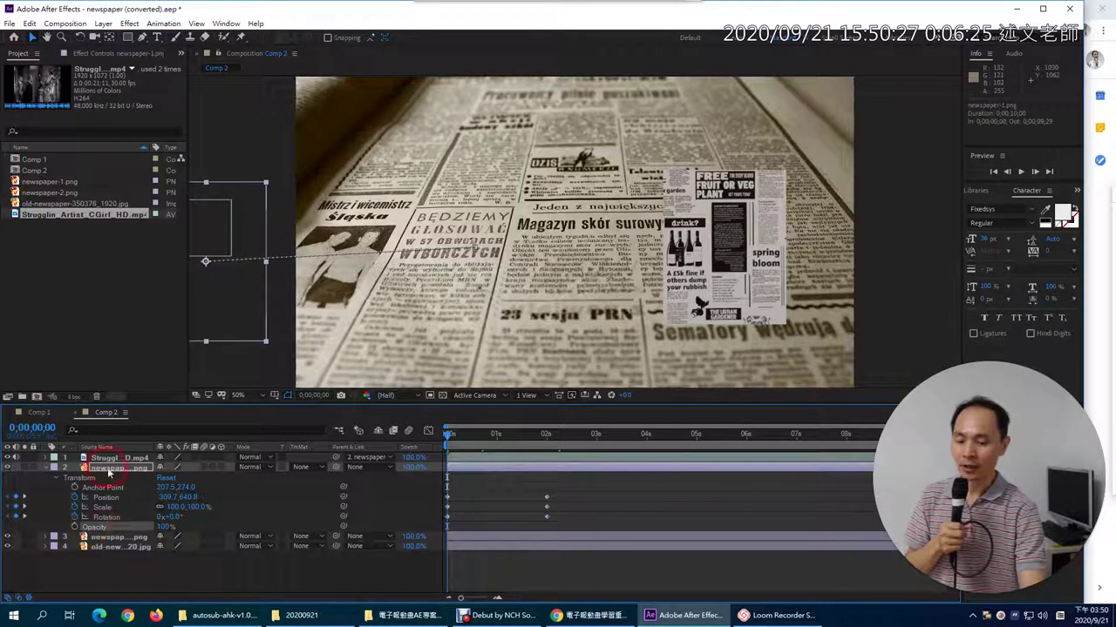
{"action": "left_click", "coordinate": [120, 458]}
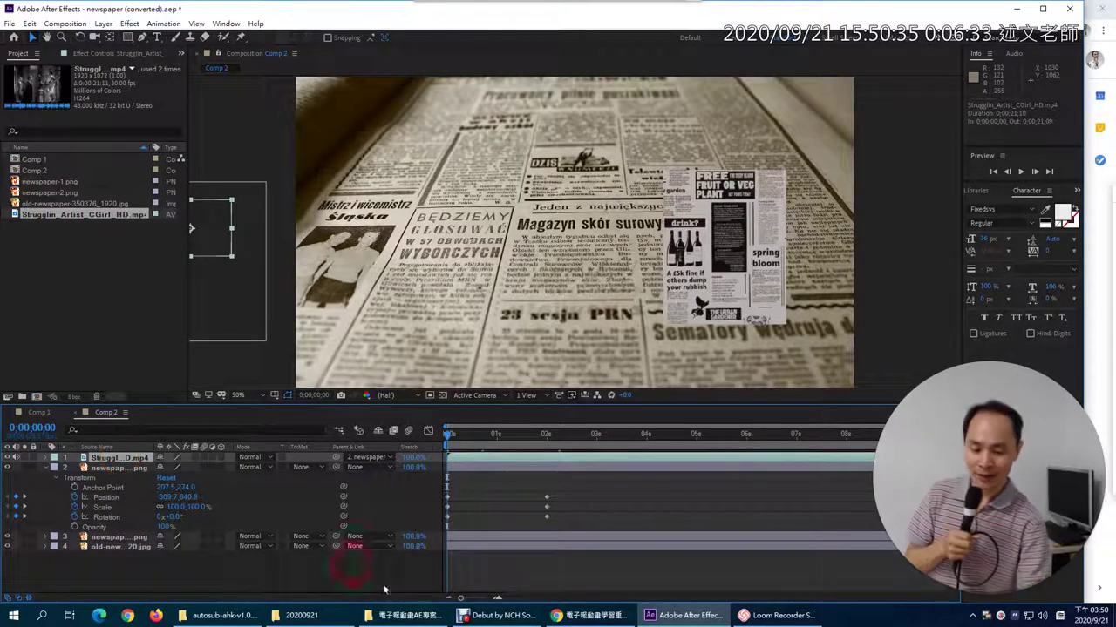
{"action": "left_click", "coordinate": [448, 435]}
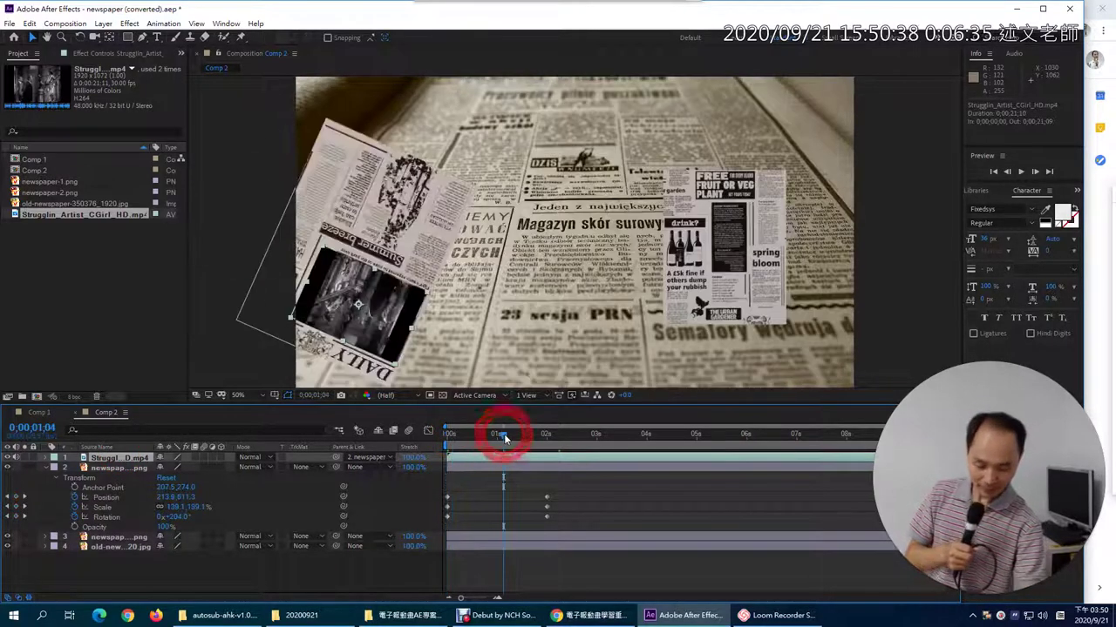